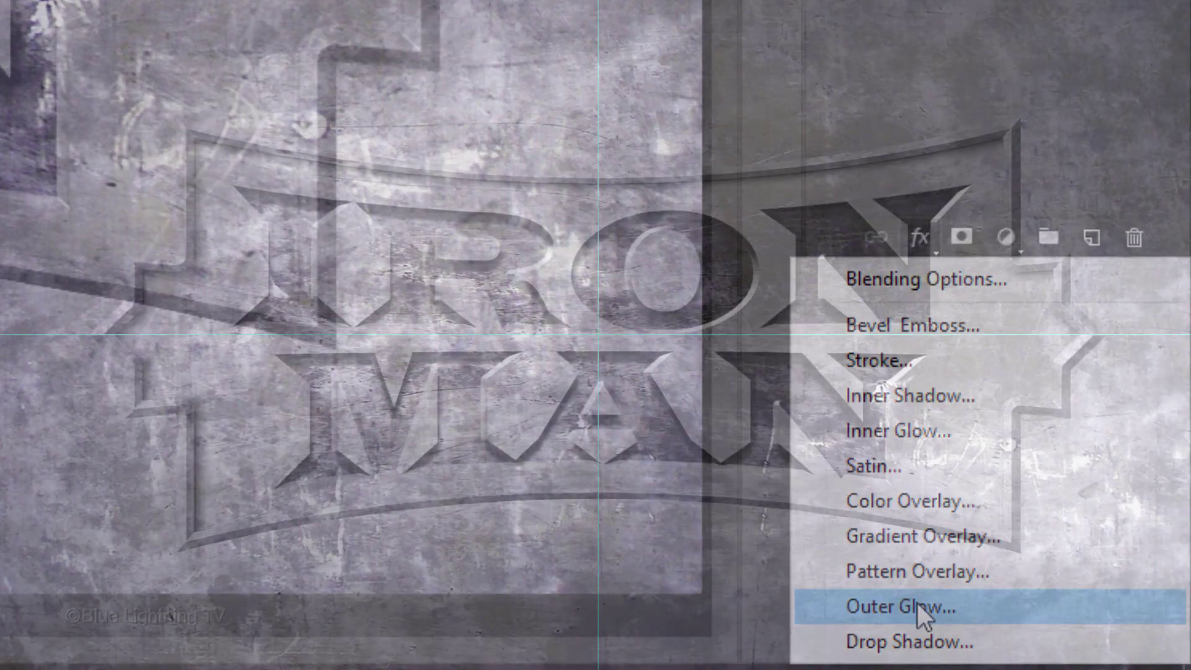
Add a Linear Burn outer glow to the plate at 30% opacity and 40 px size.
left_click(918, 603)
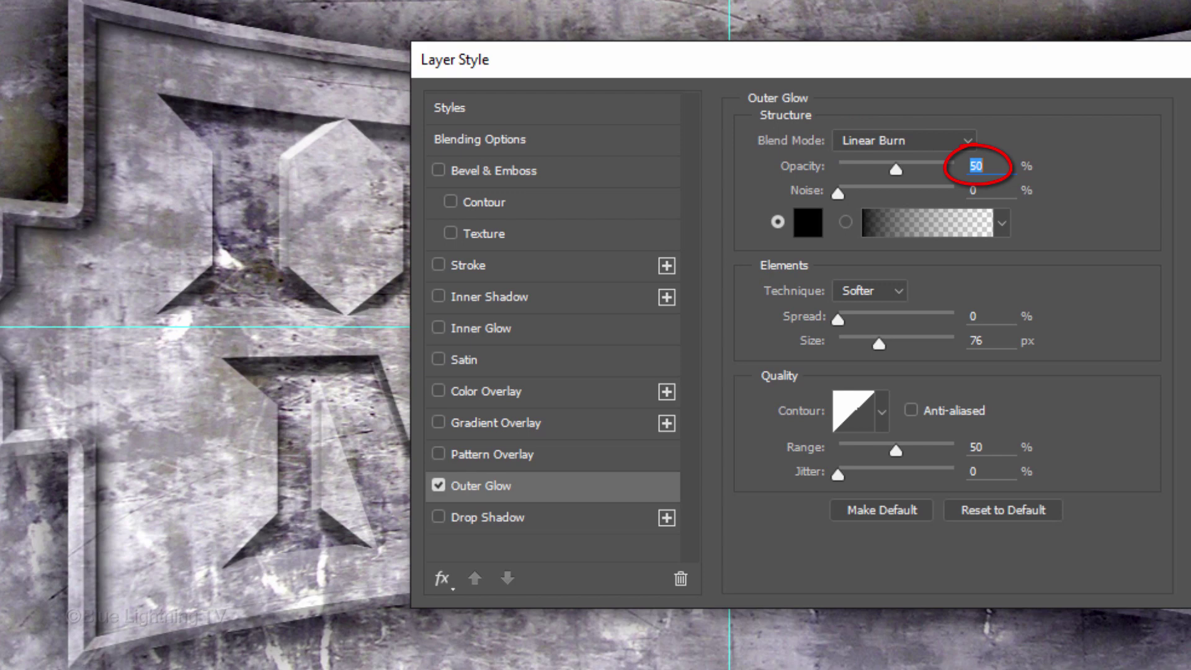
type("30")
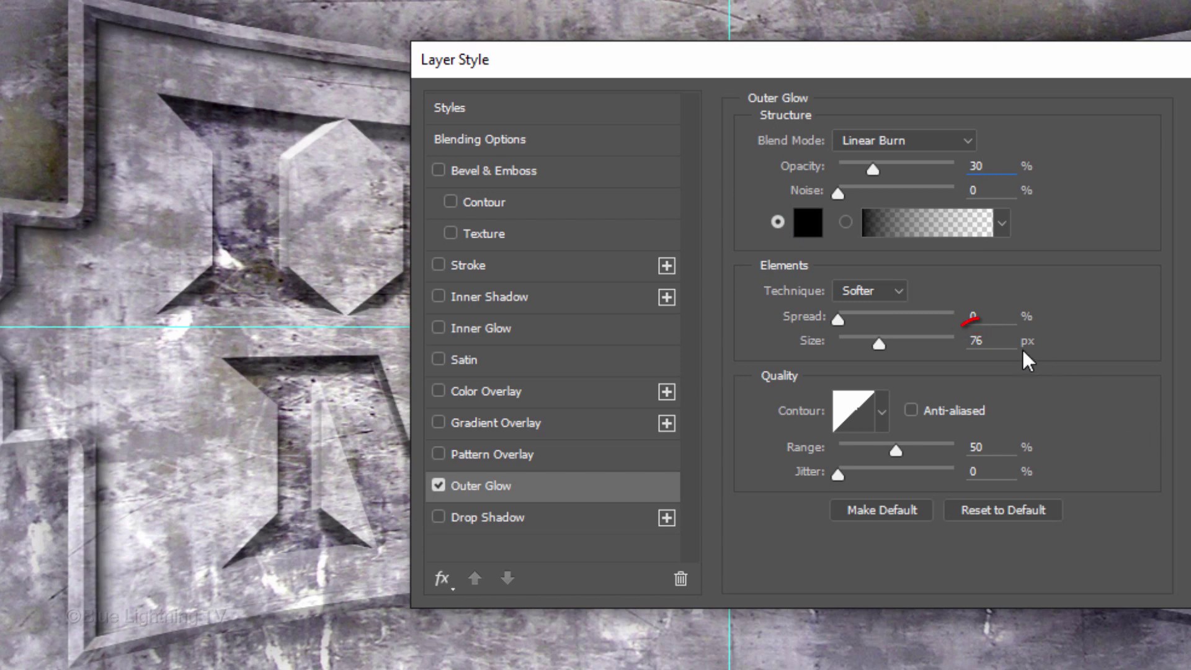
double_click(976, 340)
type("40")
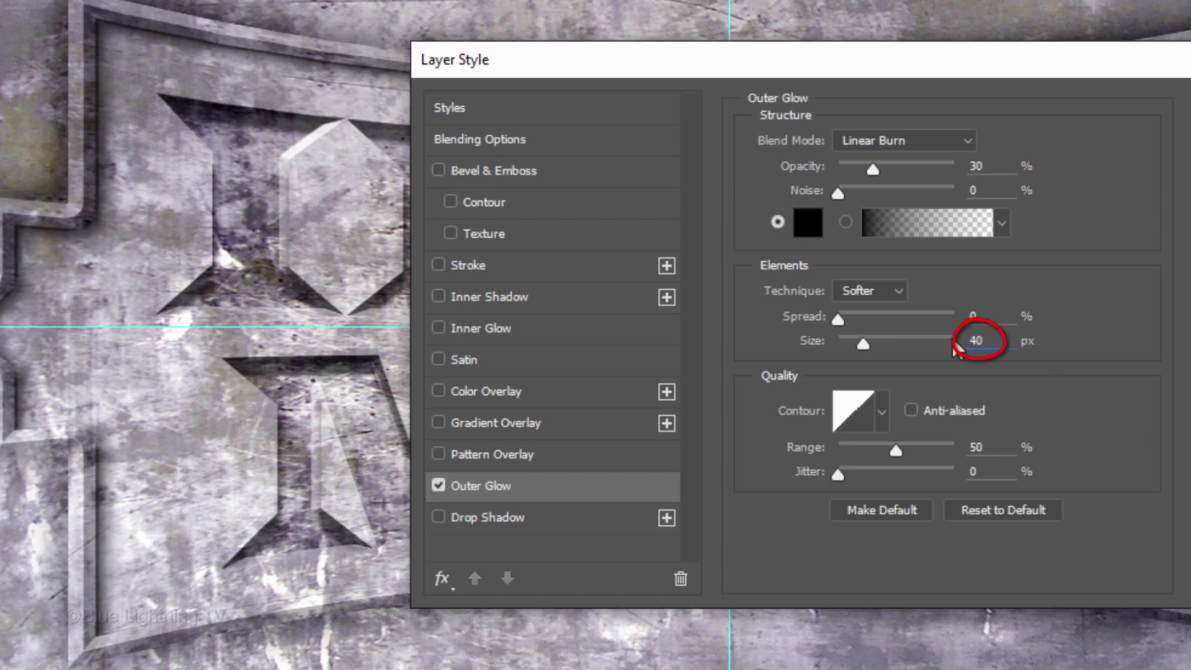
Add a Darken drop shadow (48% opacity, 53 px distance, 27 px size) and apply both effects.
left_click(570, 517)
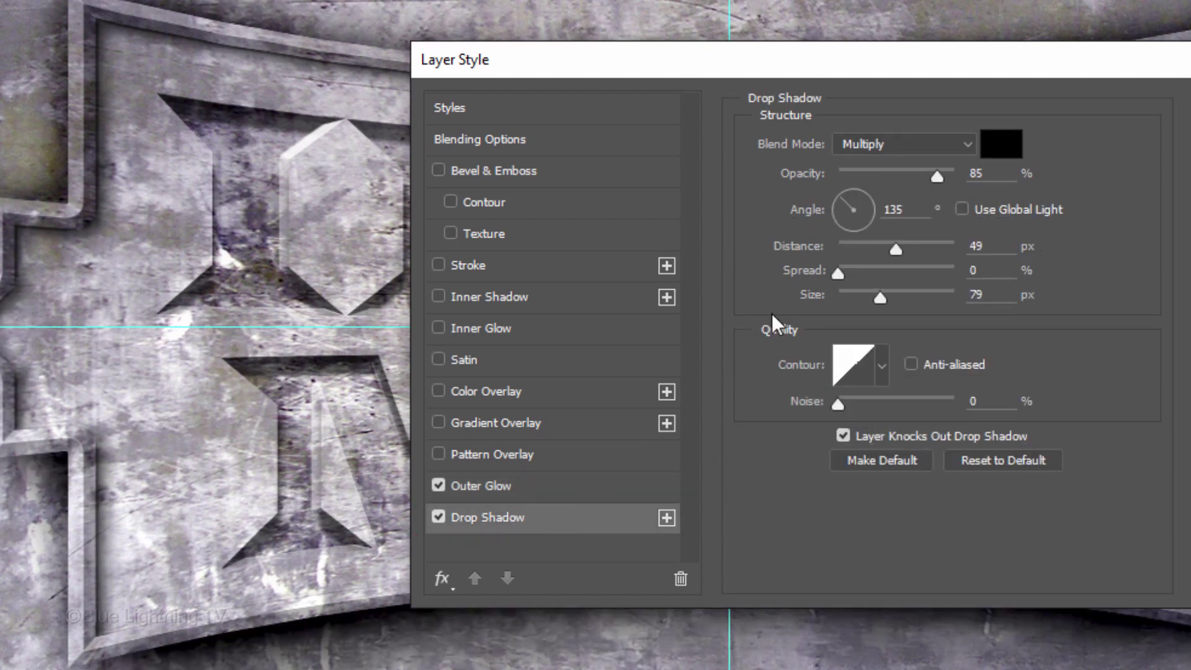
left_click(934, 144)
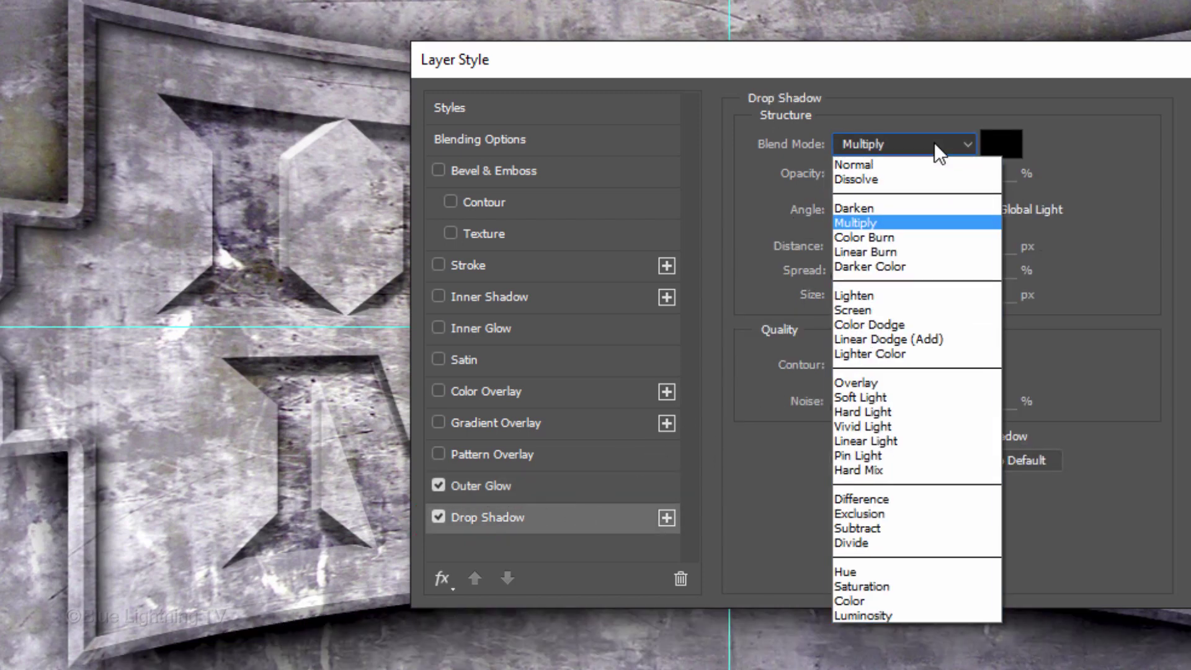
left_click(918, 208)
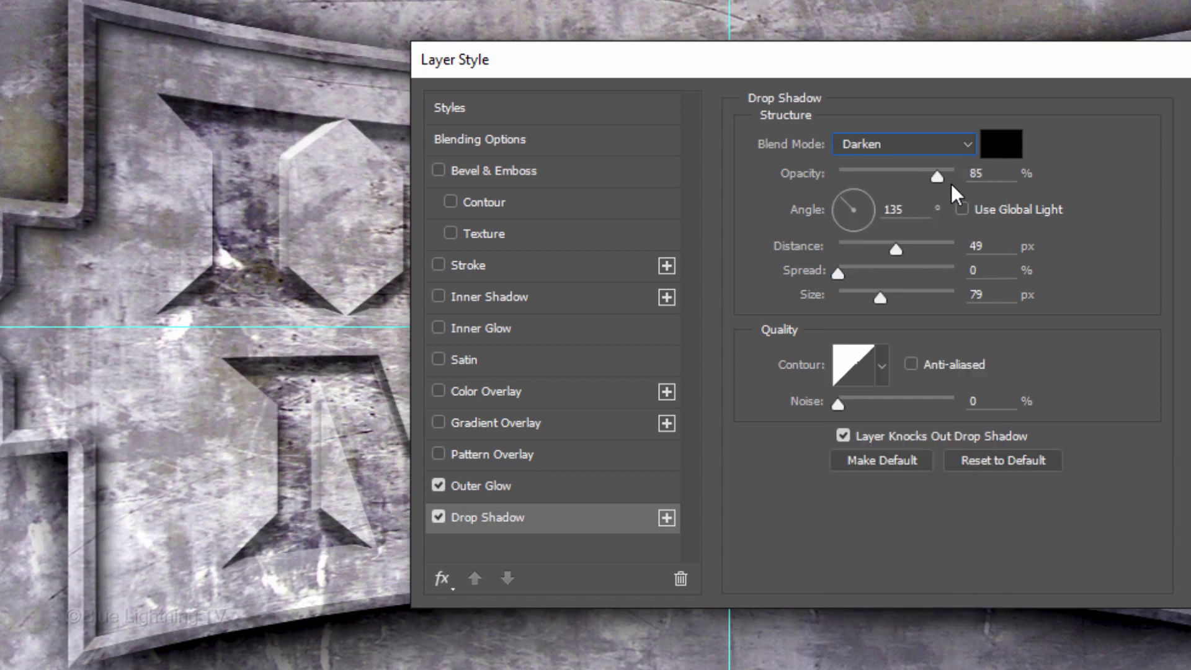
left_click(979, 174)
key("BackSpace")
key("BackSpace")
type("48")
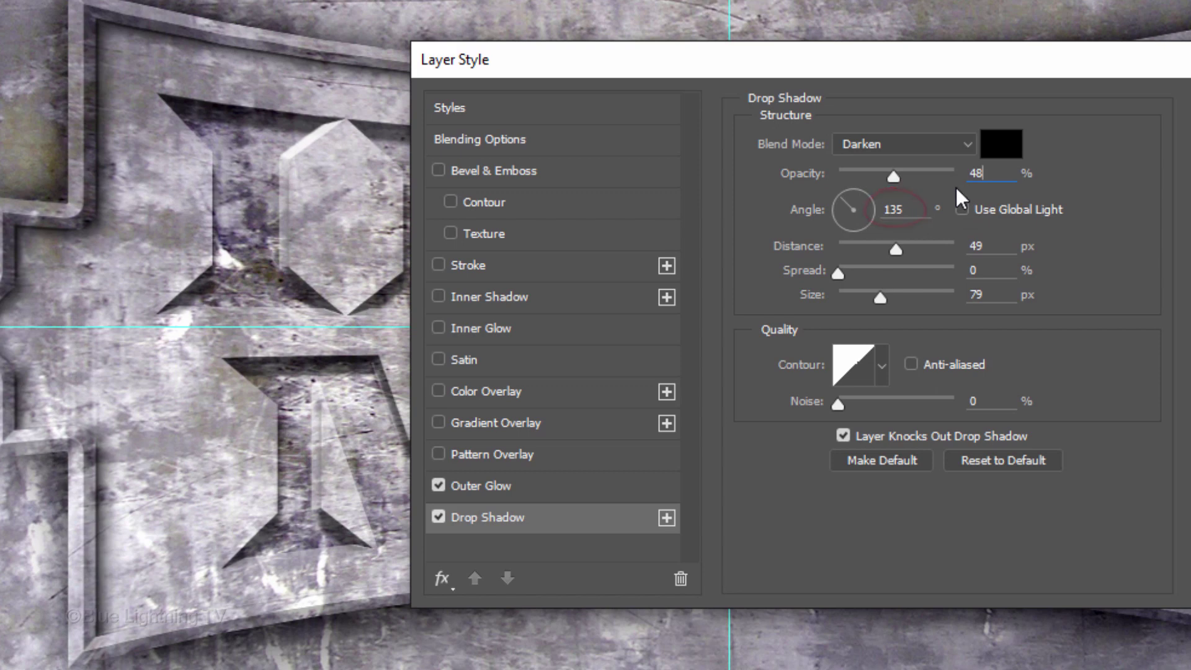
left_click(990, 243)
key("Up")
key("Up")
key("Up")
key("Up")
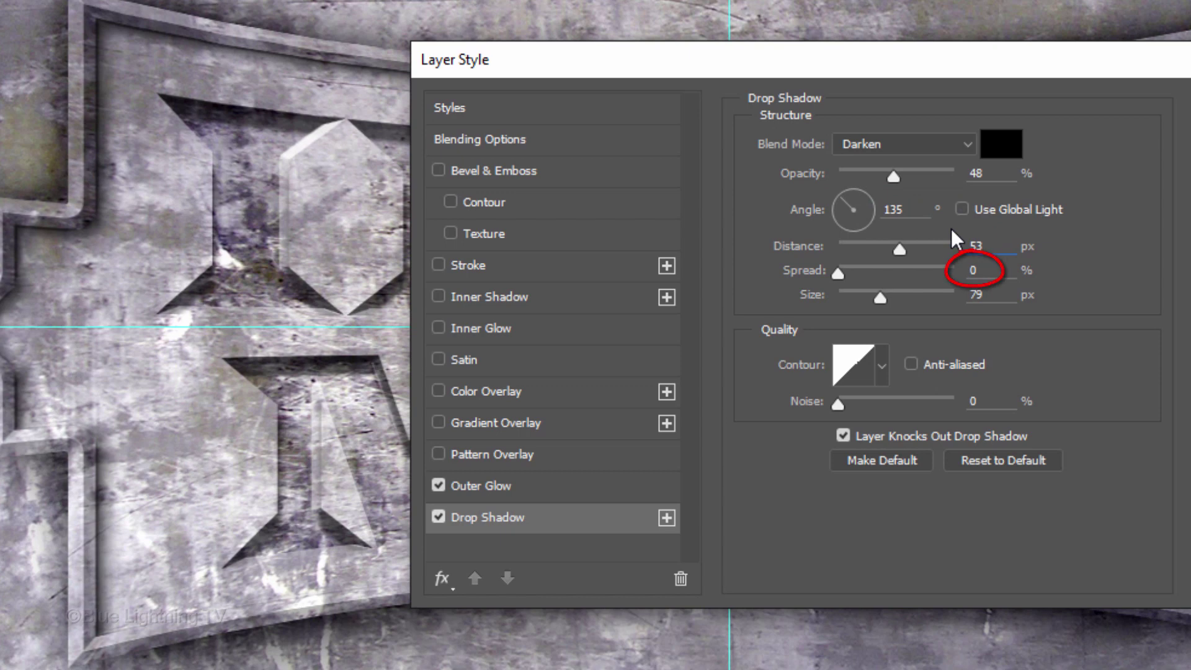
double_click(978, 294)
type("27")
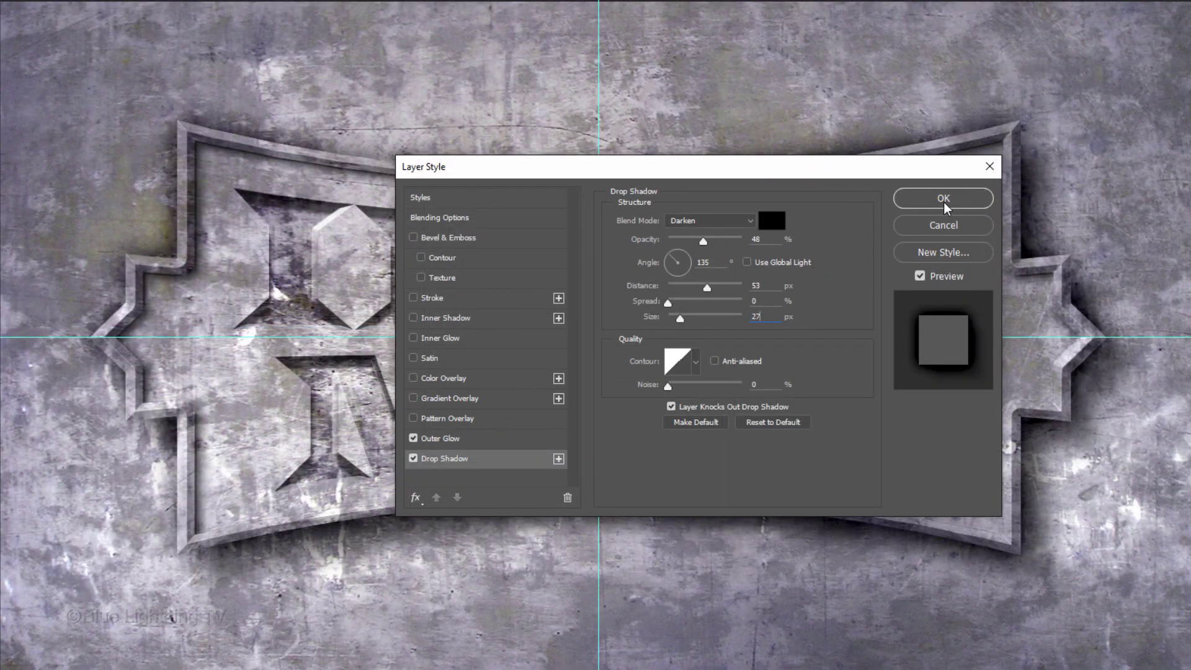
left_click(947, 202)
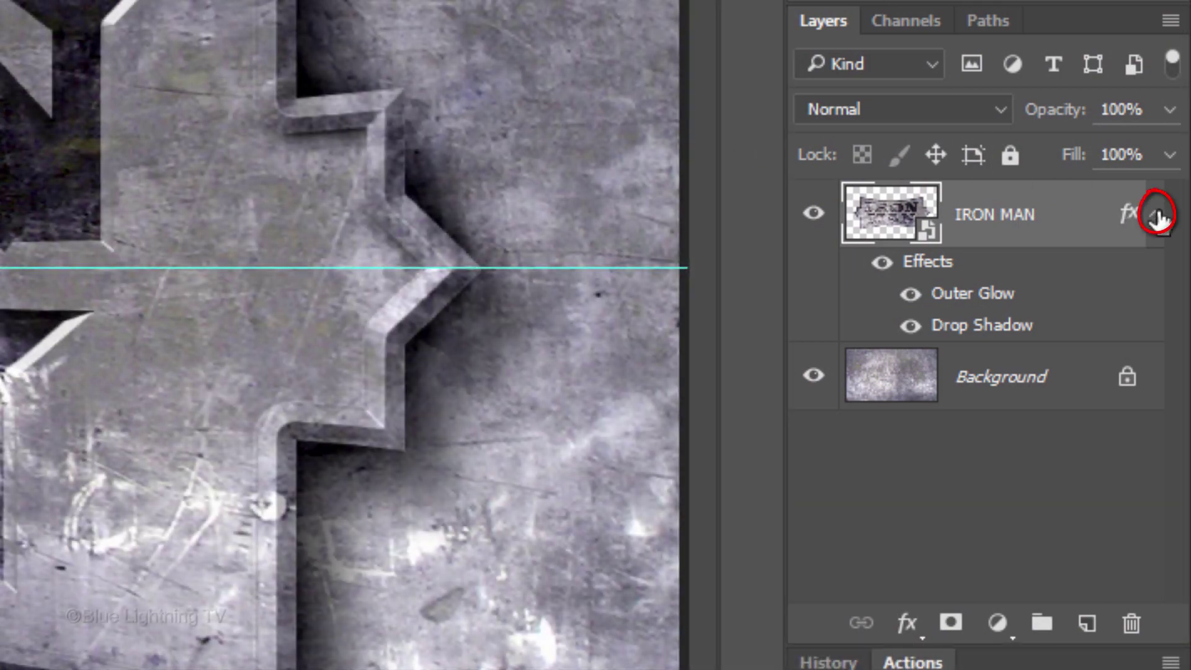
Collapse the plate's effects and add a new layer named Circle for an elliptical selection.
left_click(1156, 215)
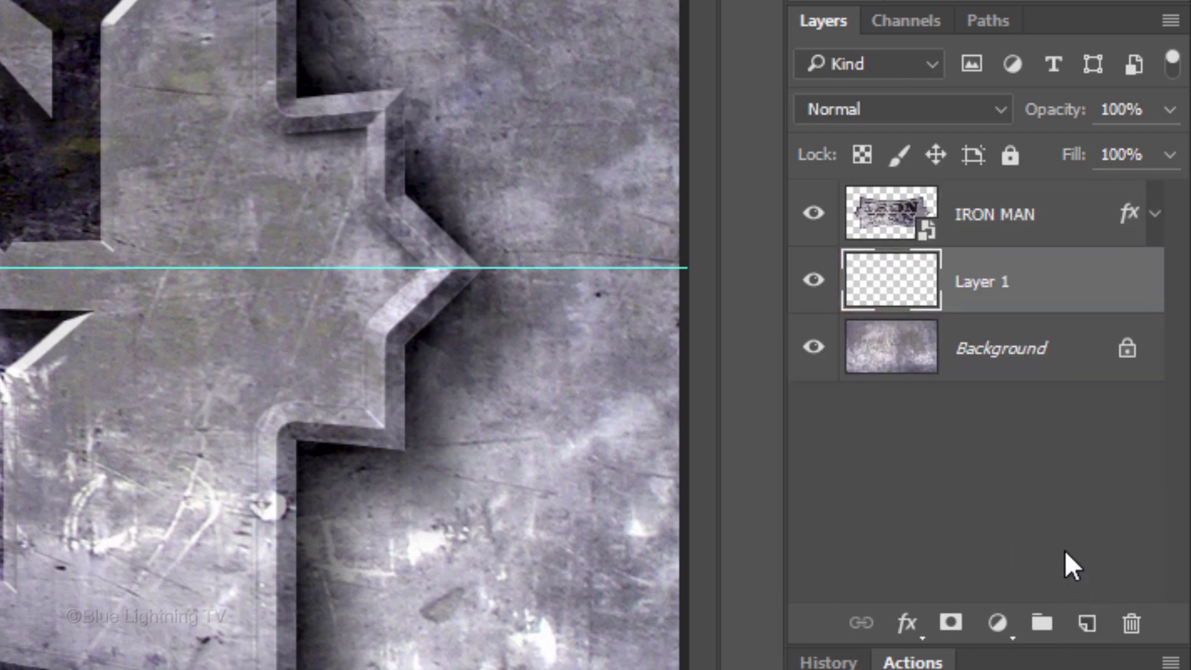
double_click(983, 282)
type("Circle")
key("Return")
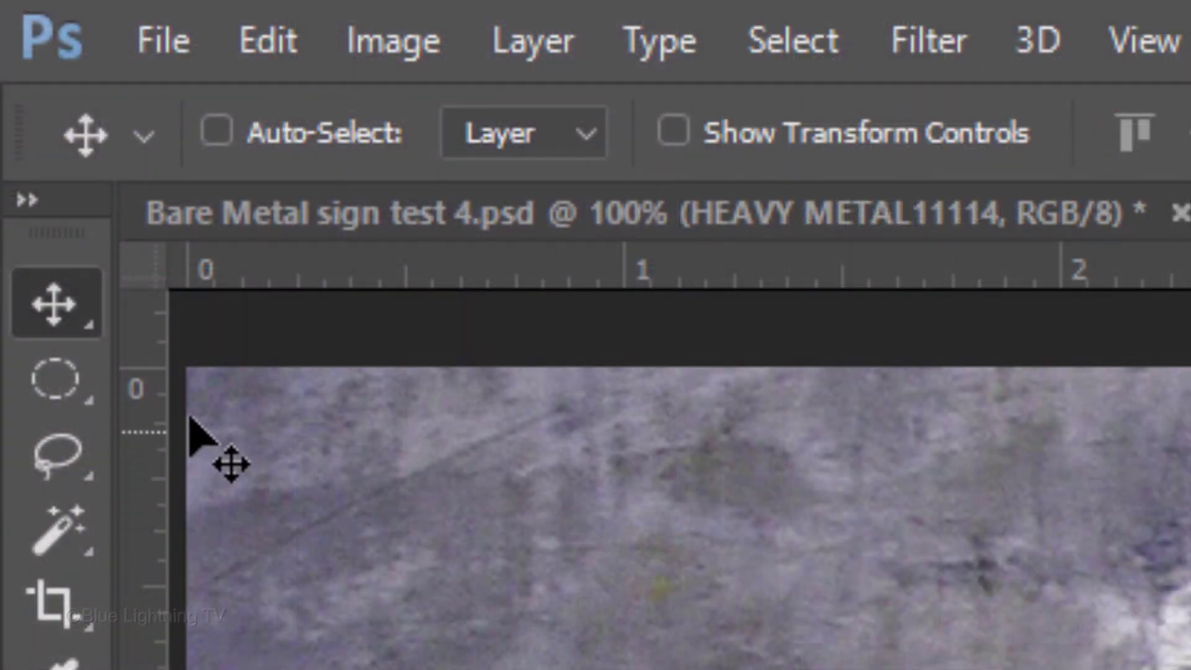
left_click(46, 384)
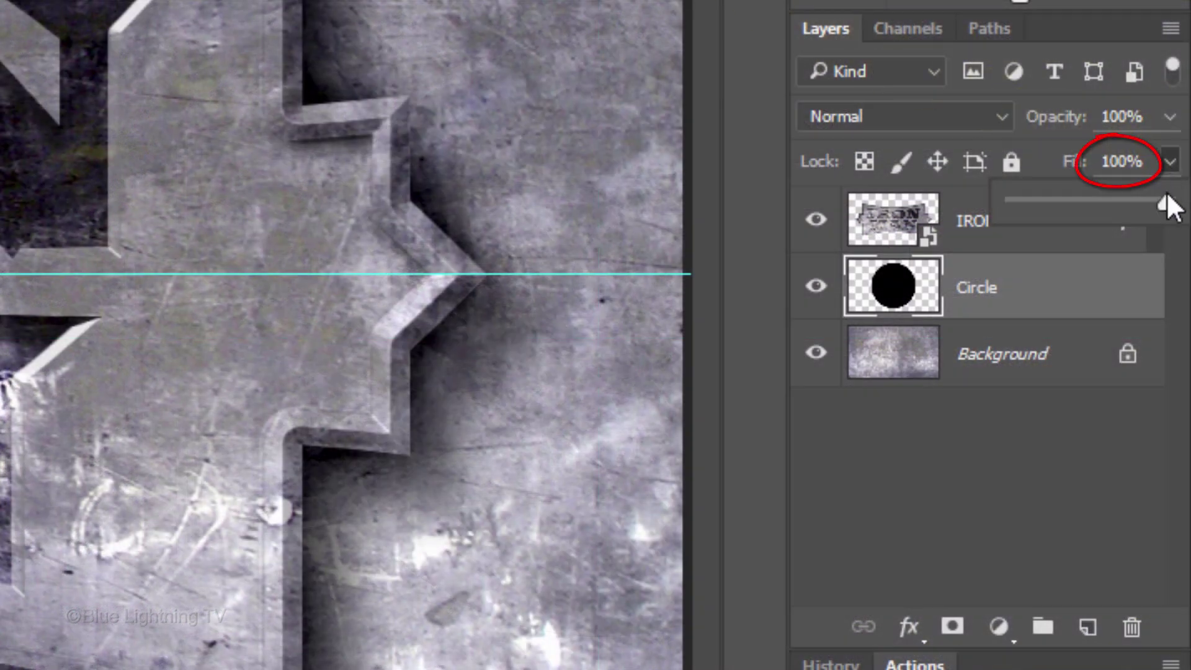
Set the Circle layer's fill to 0% and add a Chisel Hard bevel with Sawtooth 1 contour.
left_click_drag(1164, 196, 955, 195)
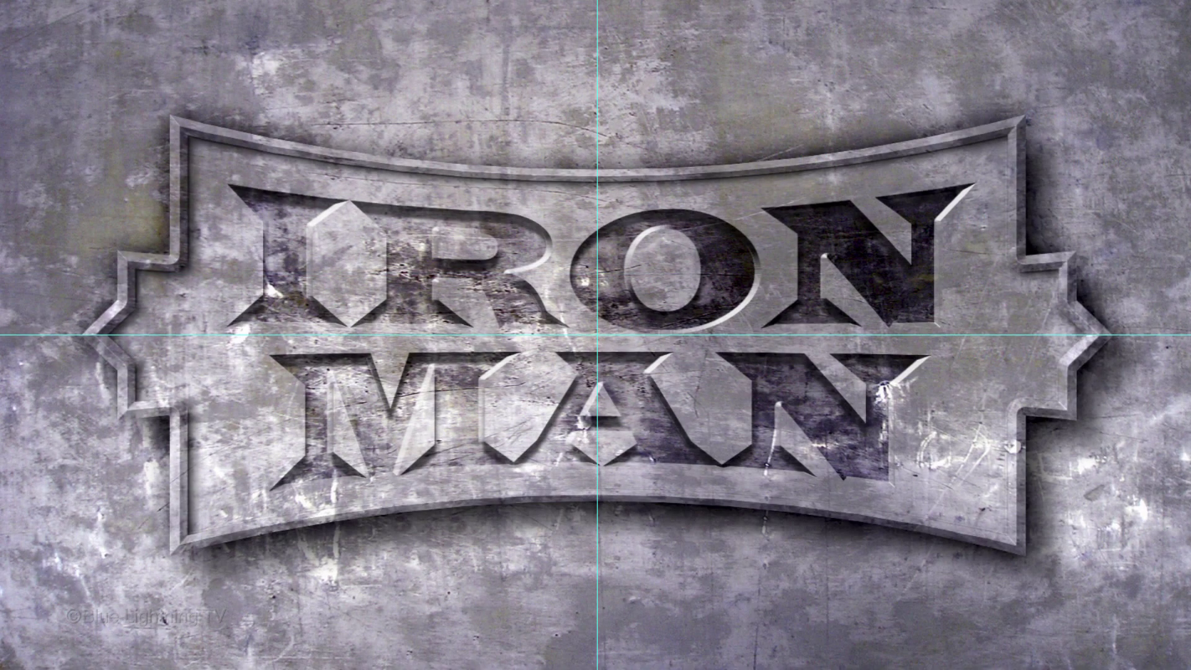
double_click(901, 296)
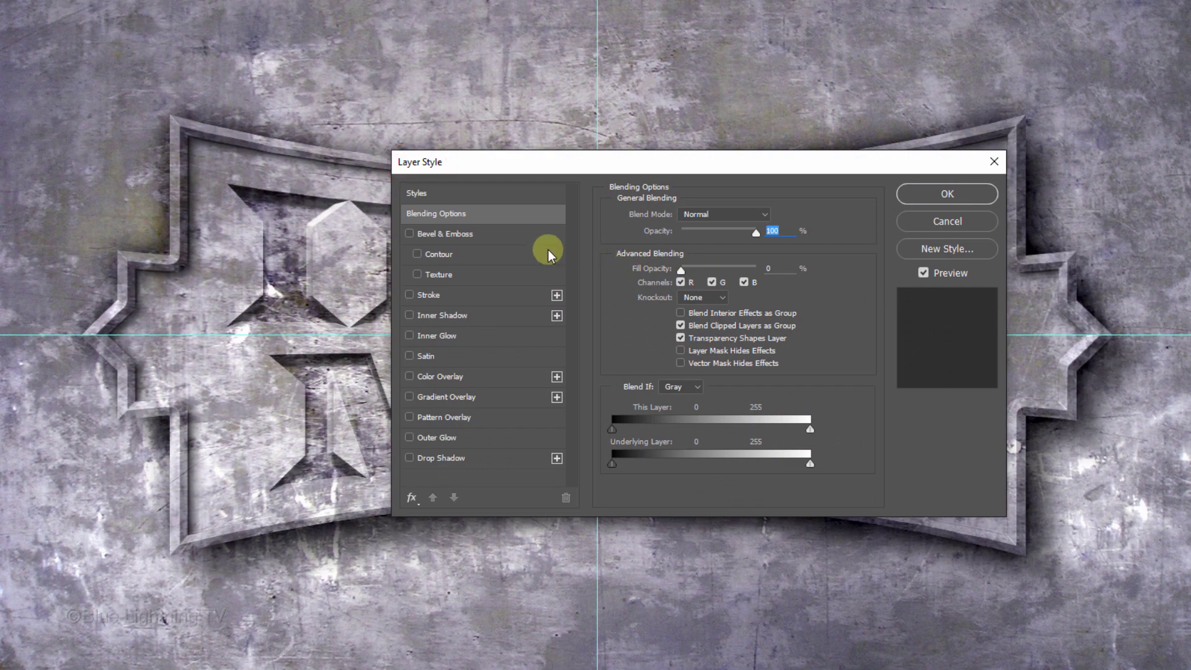
left_click(500, 236)
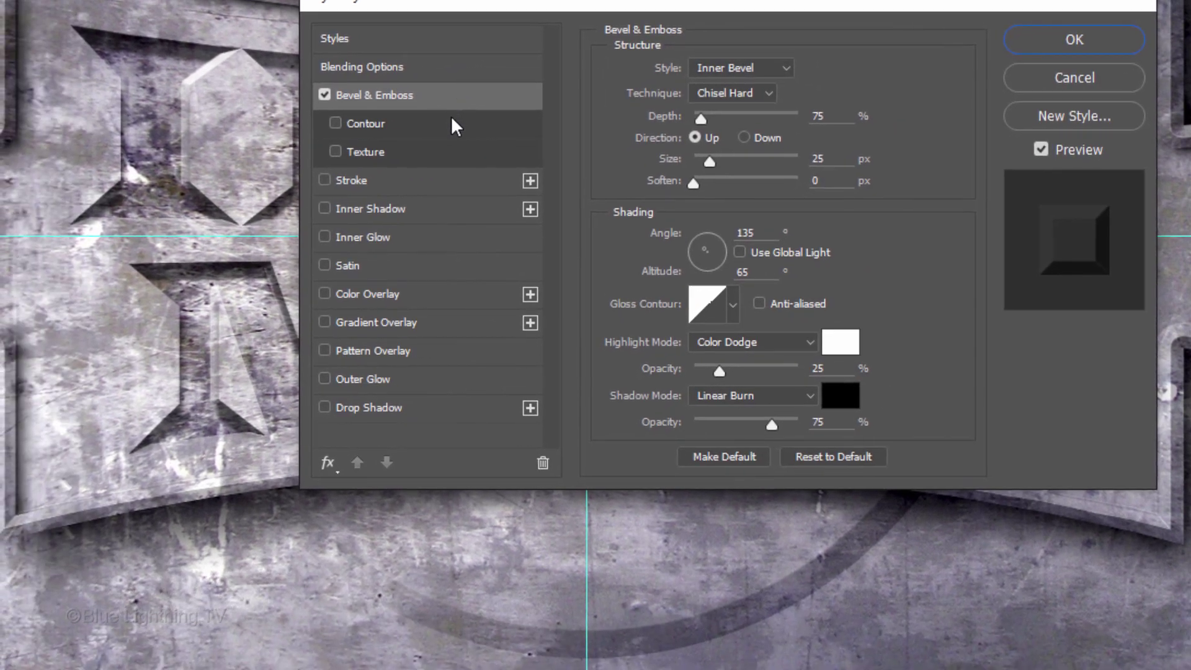
left_click(447, 124)
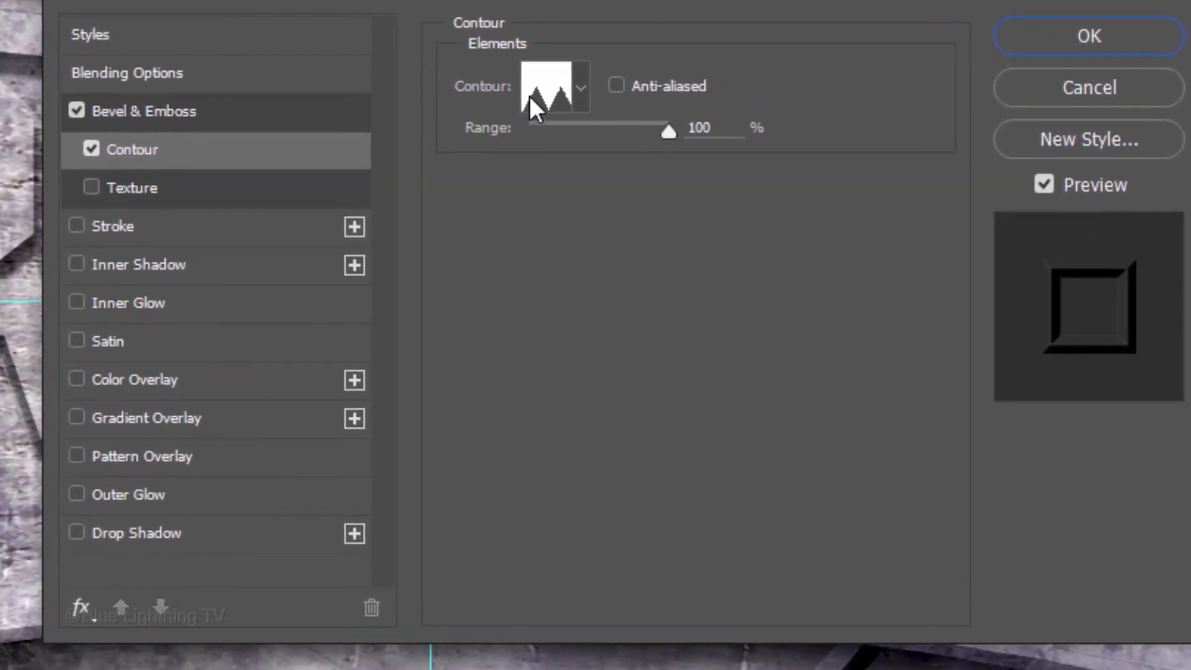
left_click(579, 88)
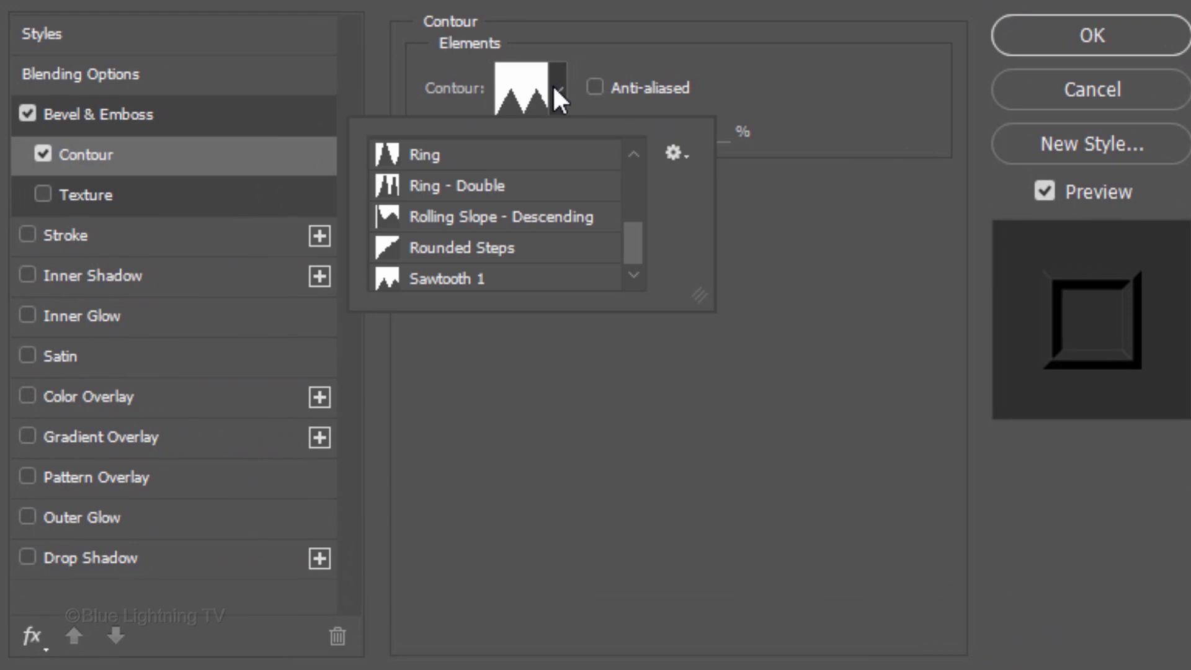
left_click(548, 280)
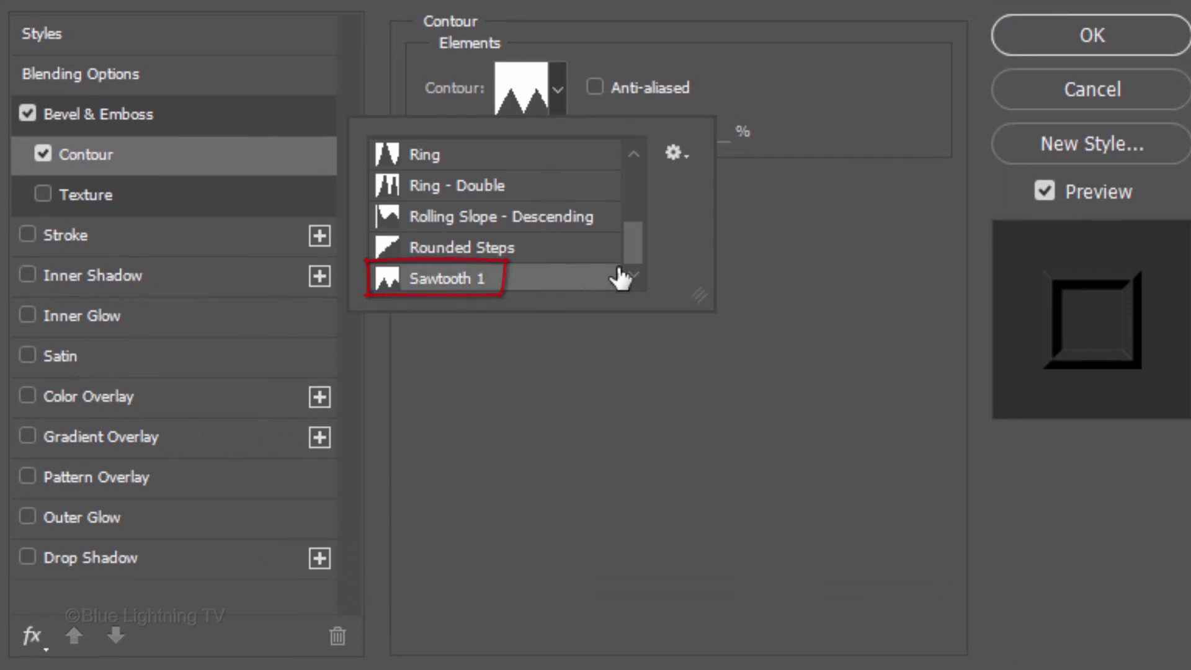
left_click(810, 261)
left_click(1033, 32)
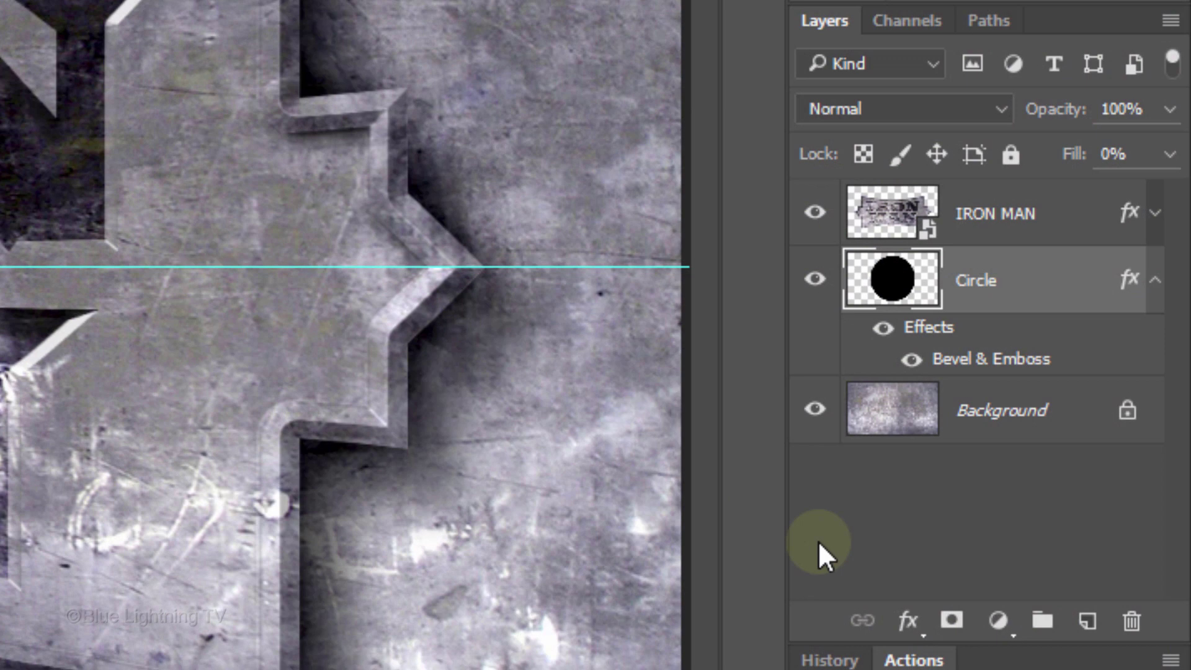
Add Layer 1 above Circle and contract the circular selection by 23 px.
left_click(1084, 623)
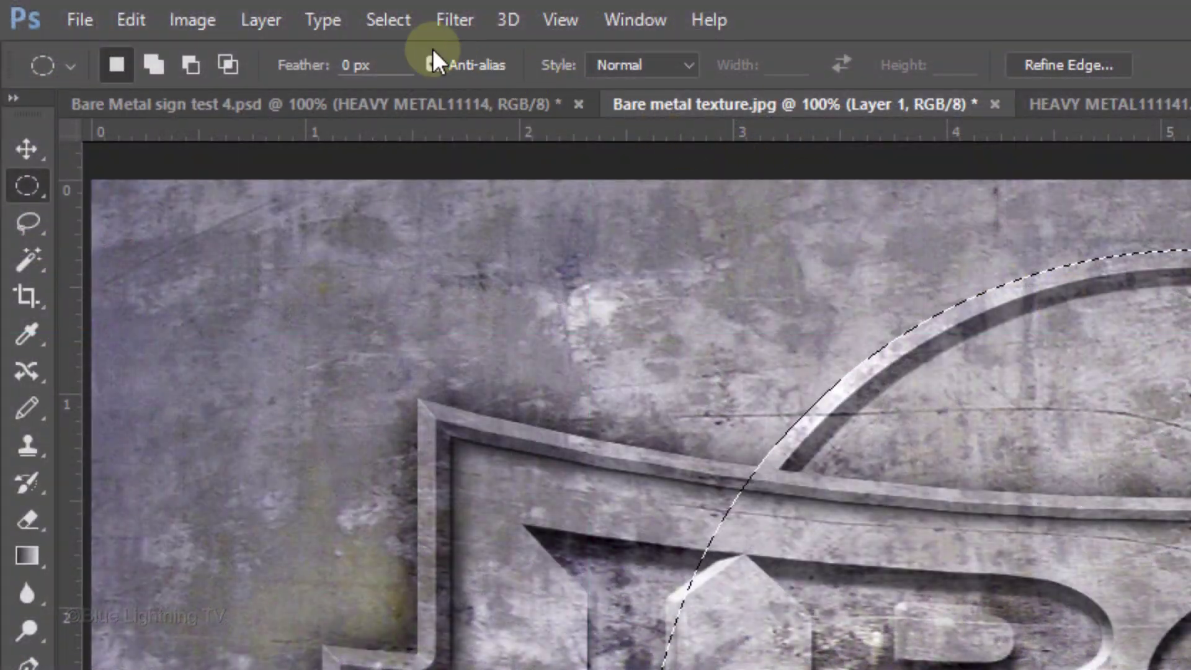
left_click(386, 15)
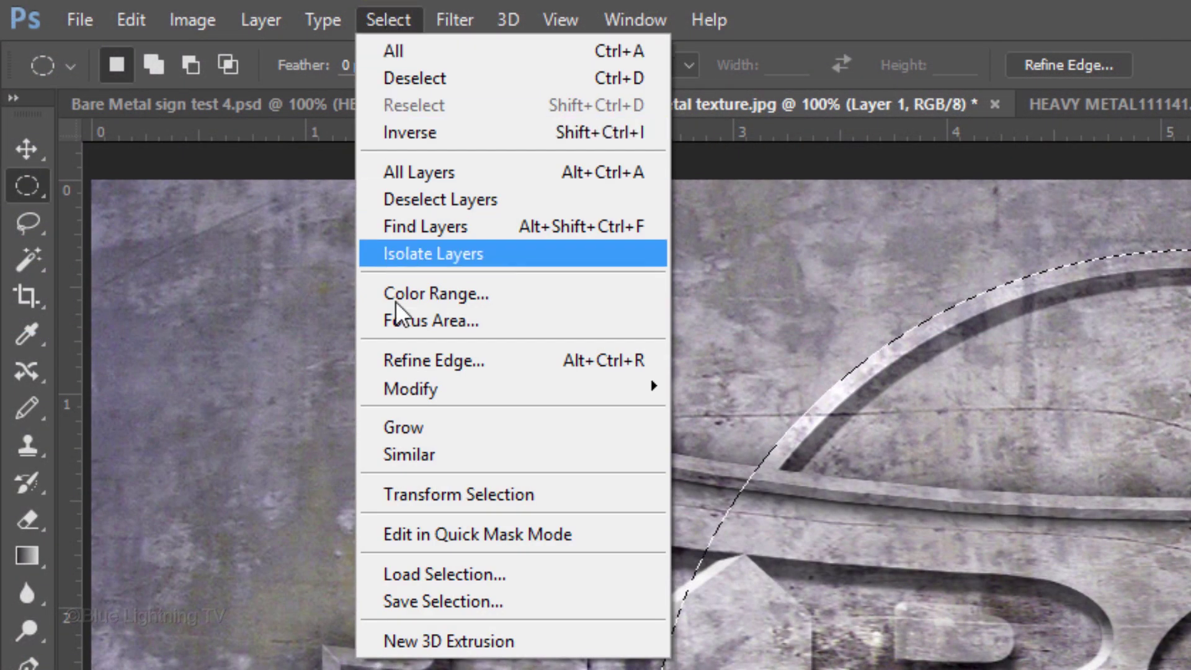
mouse_move(408, 388)
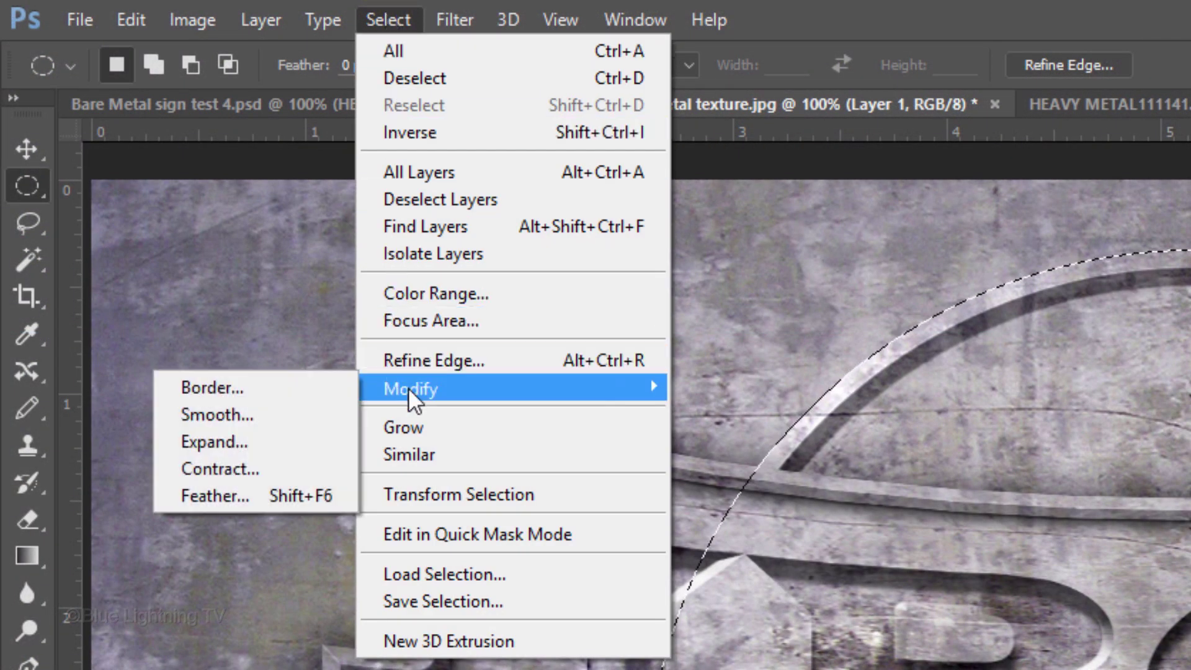
left_click(289, 474)
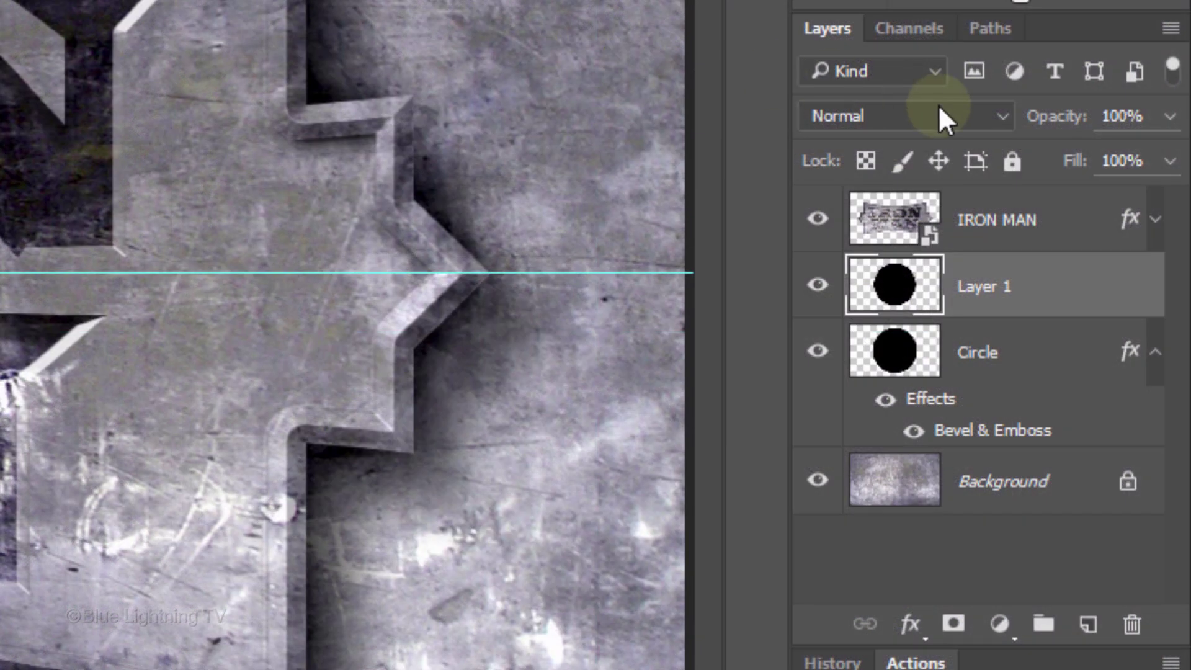
Set Layer 1's fill to 0% and add a bevel with Vivid Light highlights and 35% shadow opacity.
left_click(1169, 160)
left_click_drag(1161, 207, 923, 223)
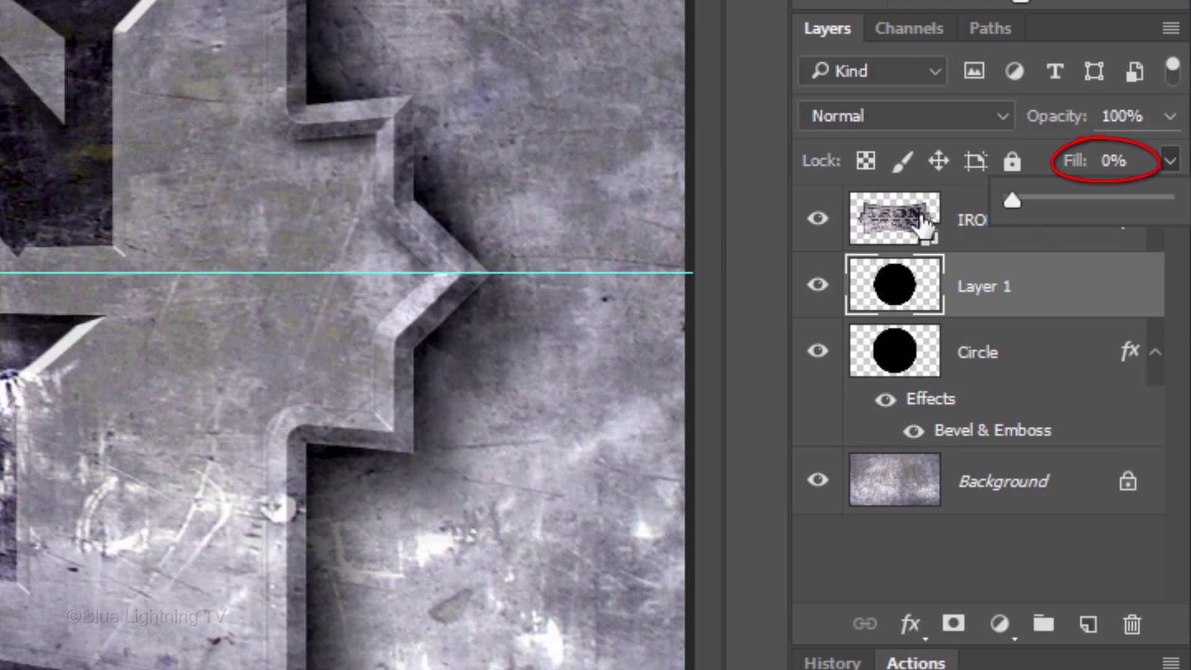
double_click(895, 290)
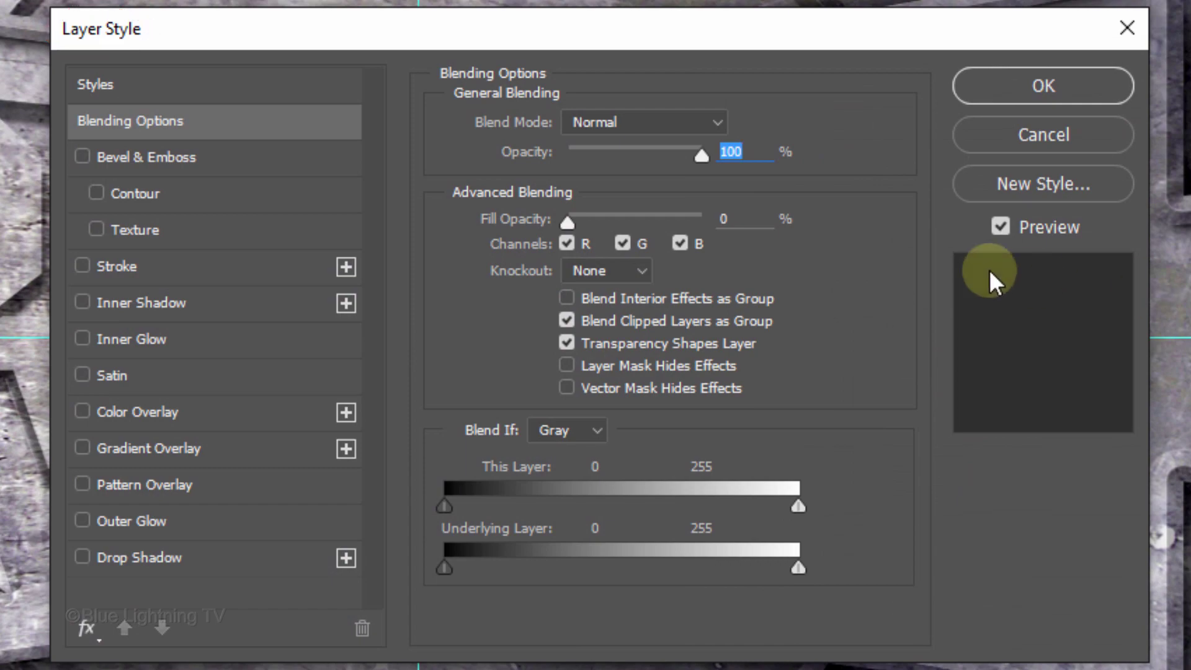
left_click(268, 157)
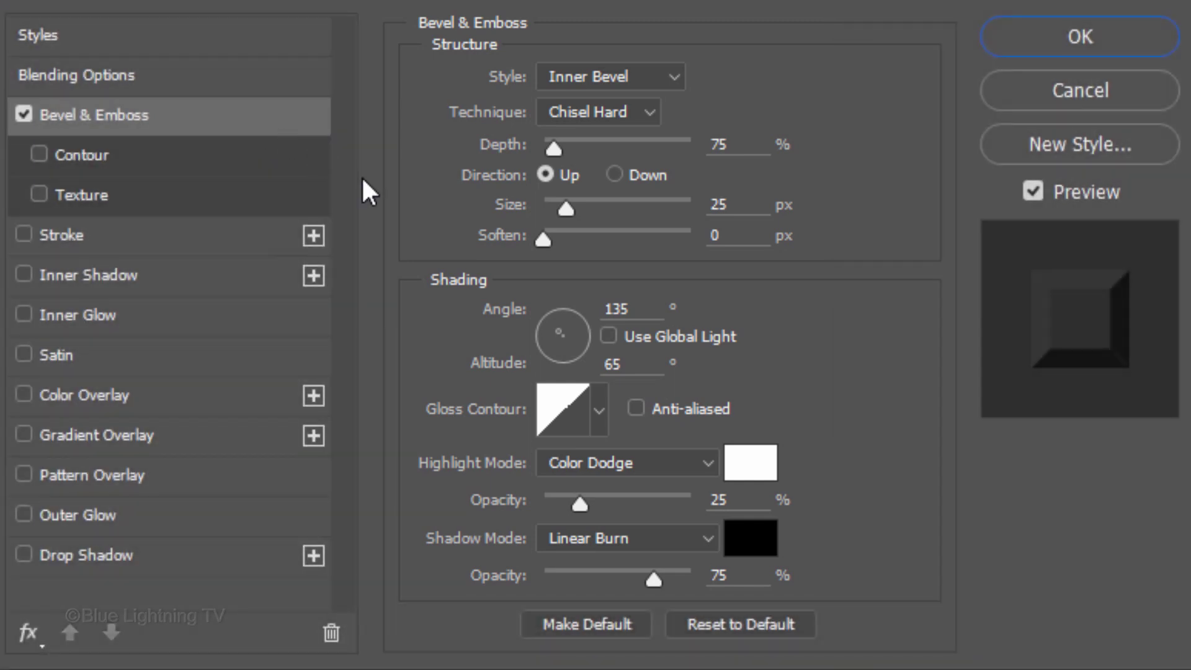
left_click(681, 465)
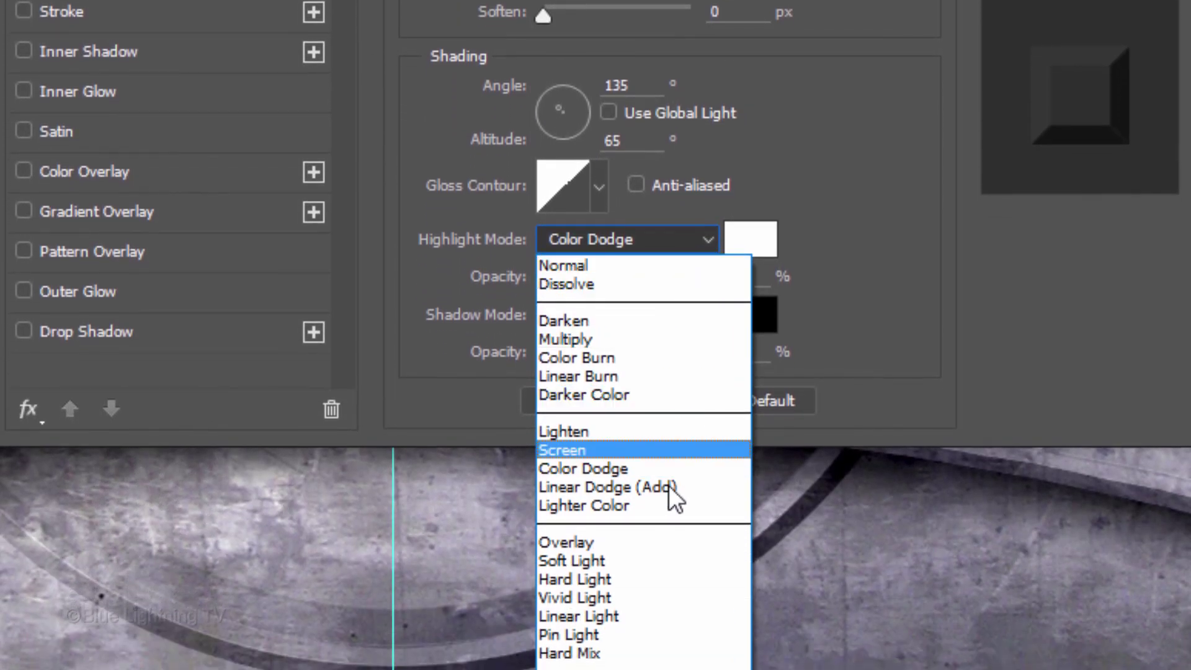
left_click(651, 599)
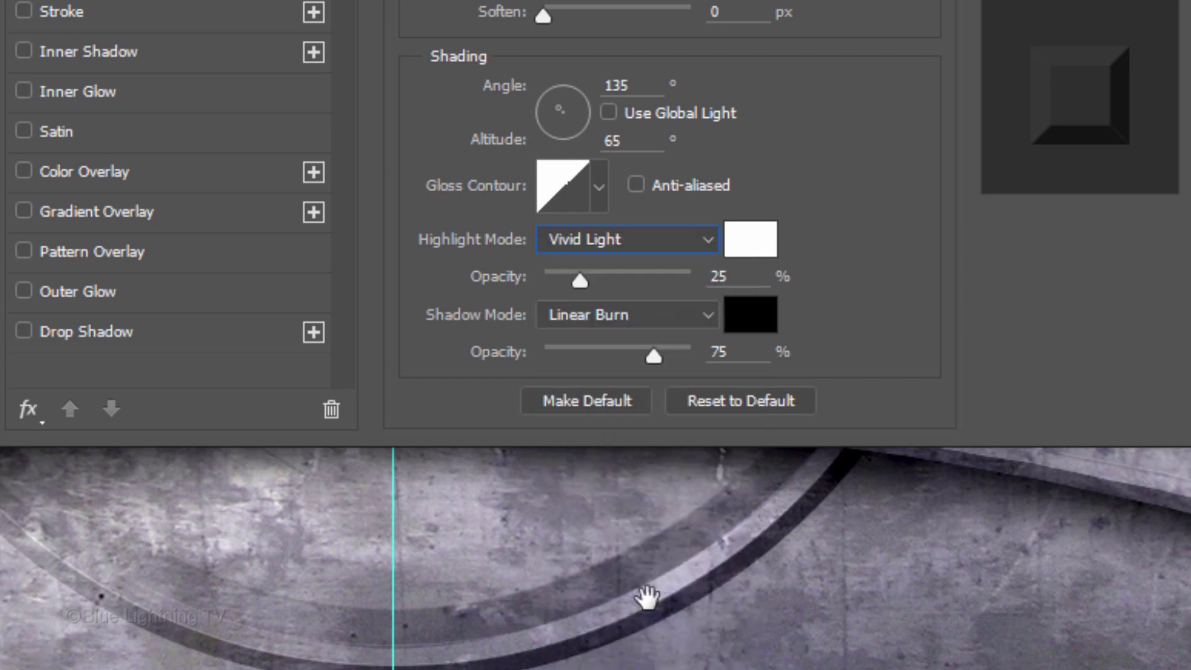
left_click(744, 352)
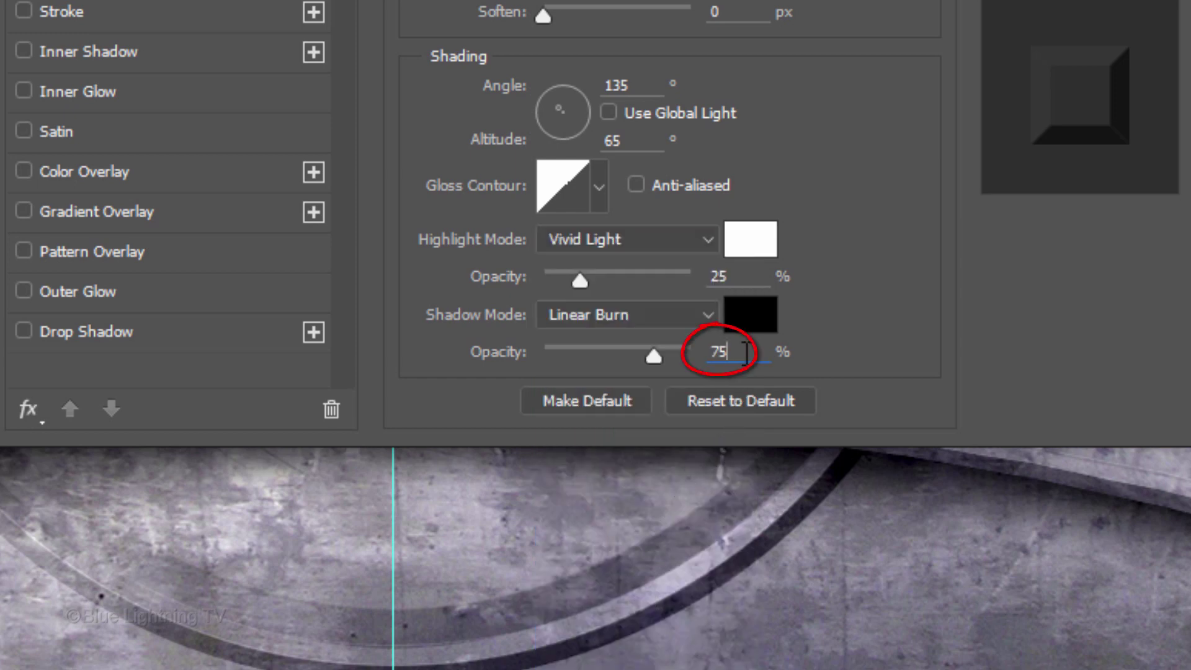
key("BackSpace")
key("BackSpace")
type("35")
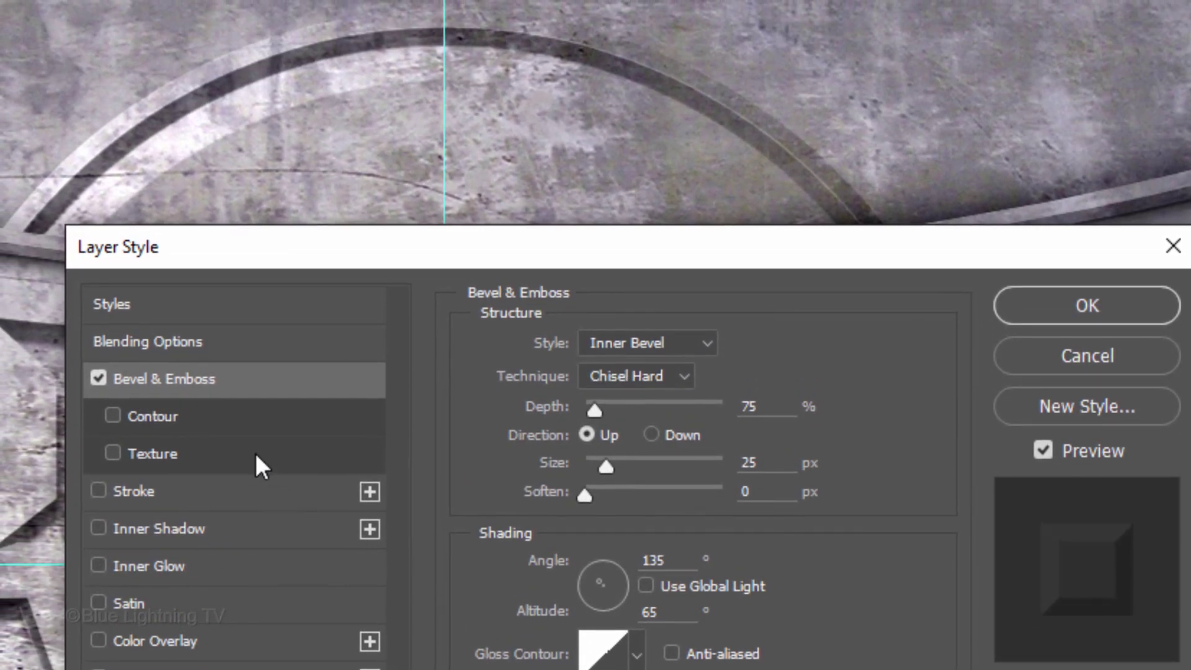
Give Layer 1's bevel the Cove - Deep contour and apply the style.
left_click(230, 359)
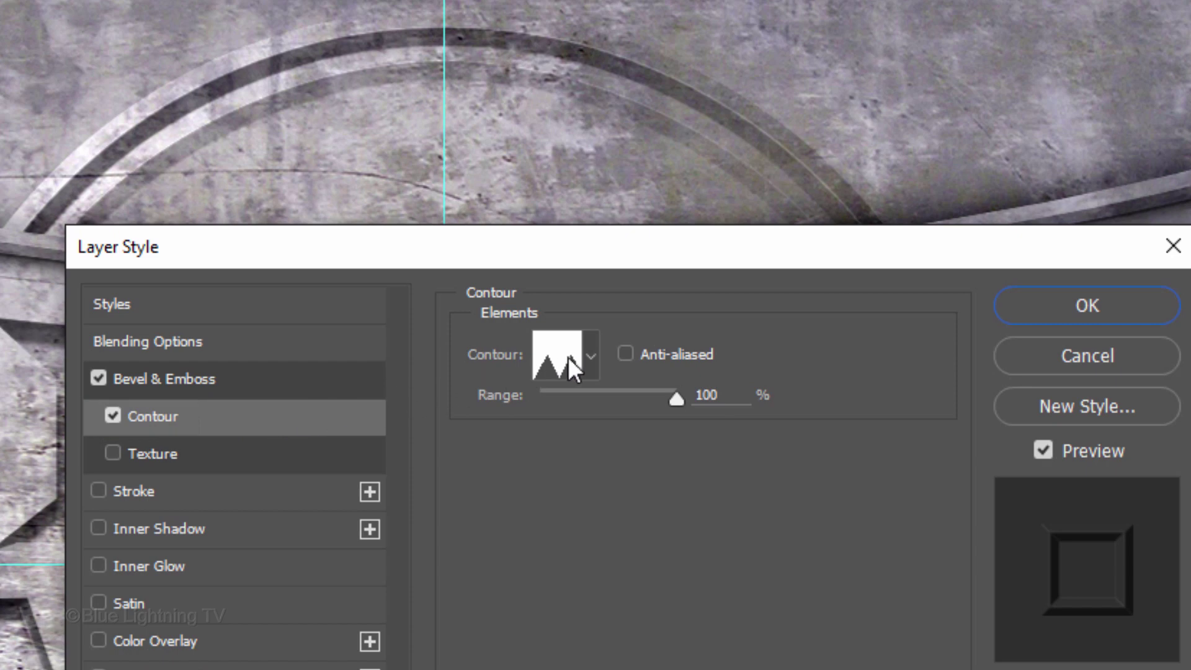
left_click(593, 353)
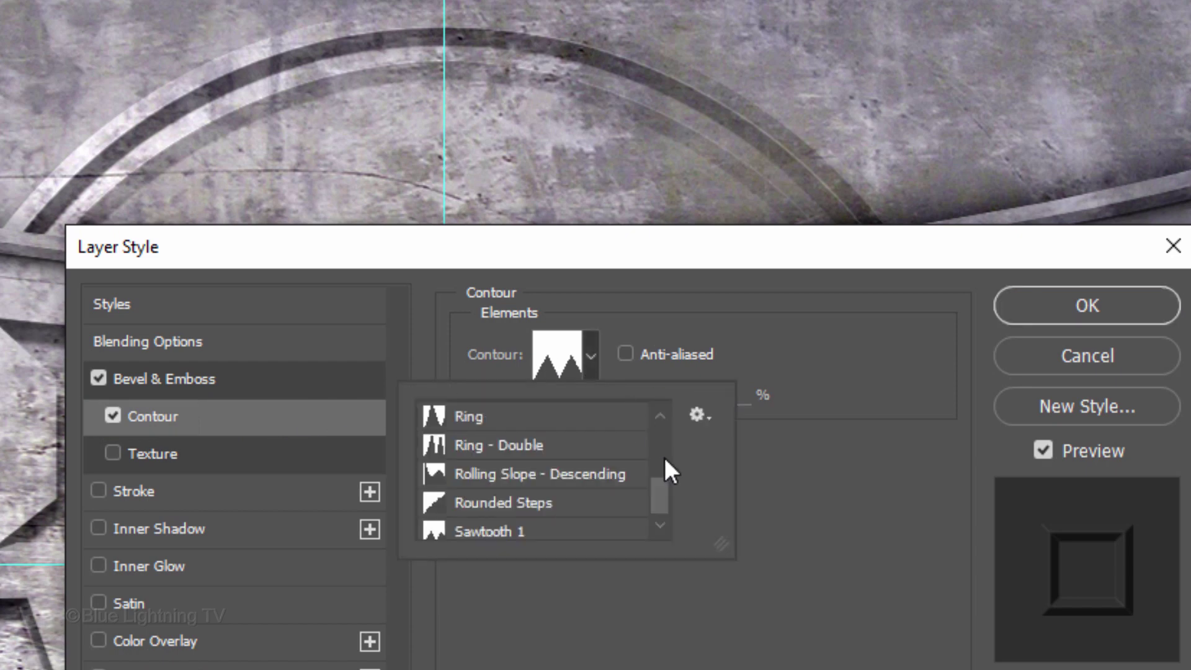
scroll(664, 449, "up", 3)
left_click(589, 501)
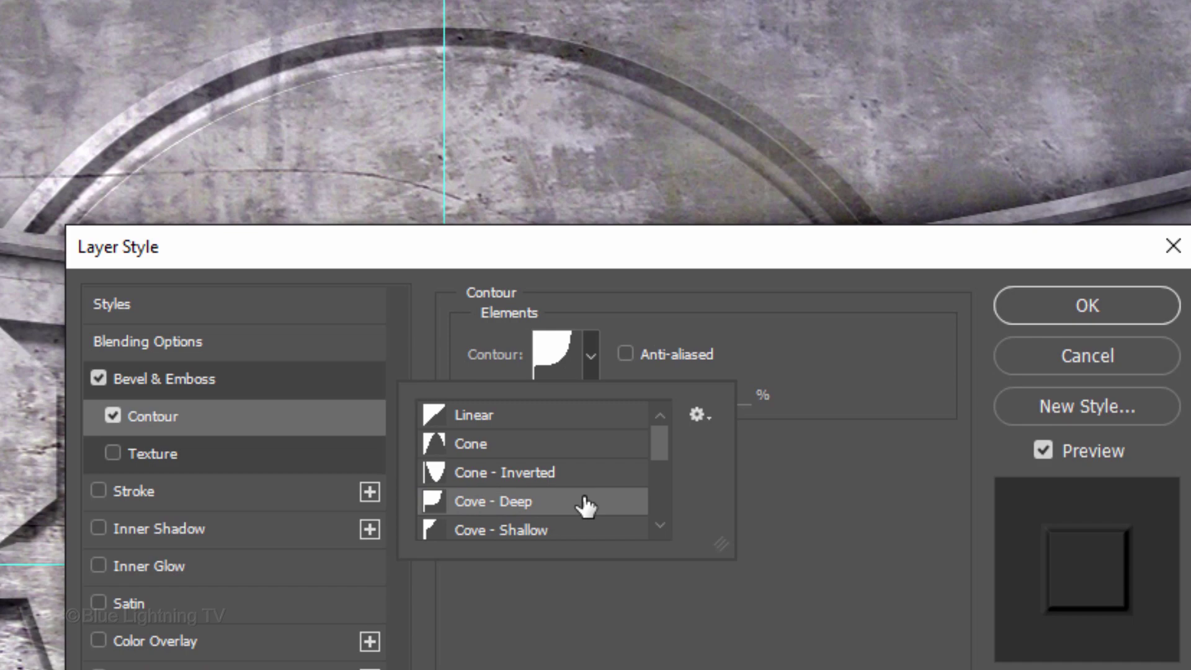
left_click(1072, 310)
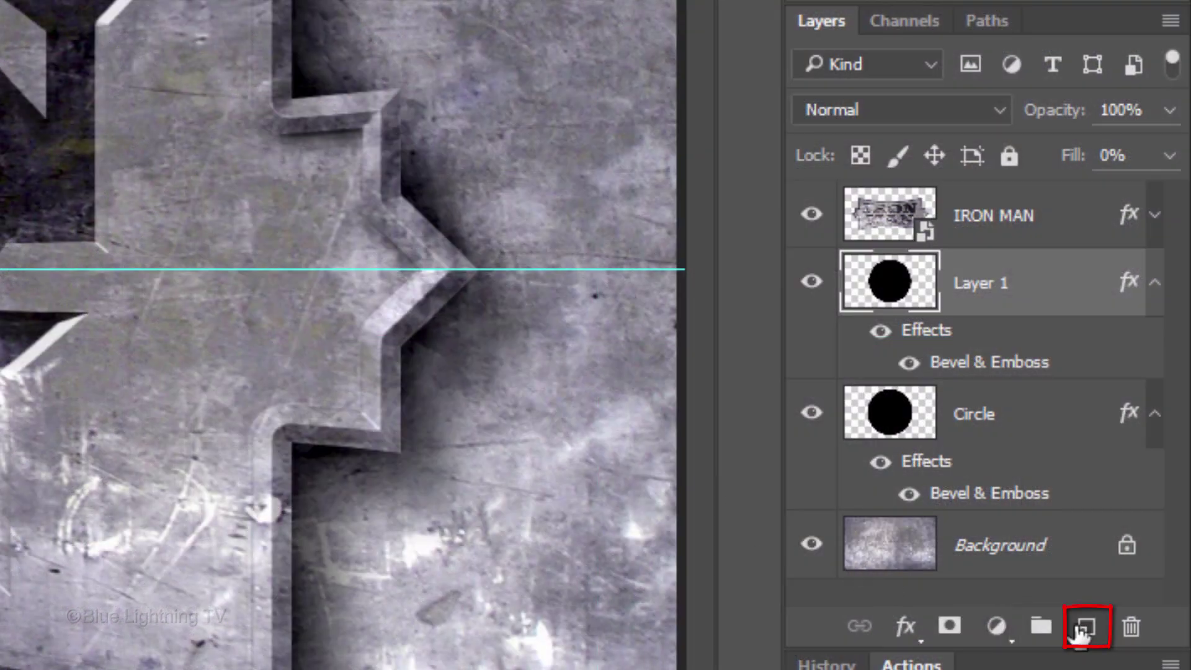
Add a new layer above Layer 1 and set up the Polygon Tool's star options.
left_click(1084, 627)
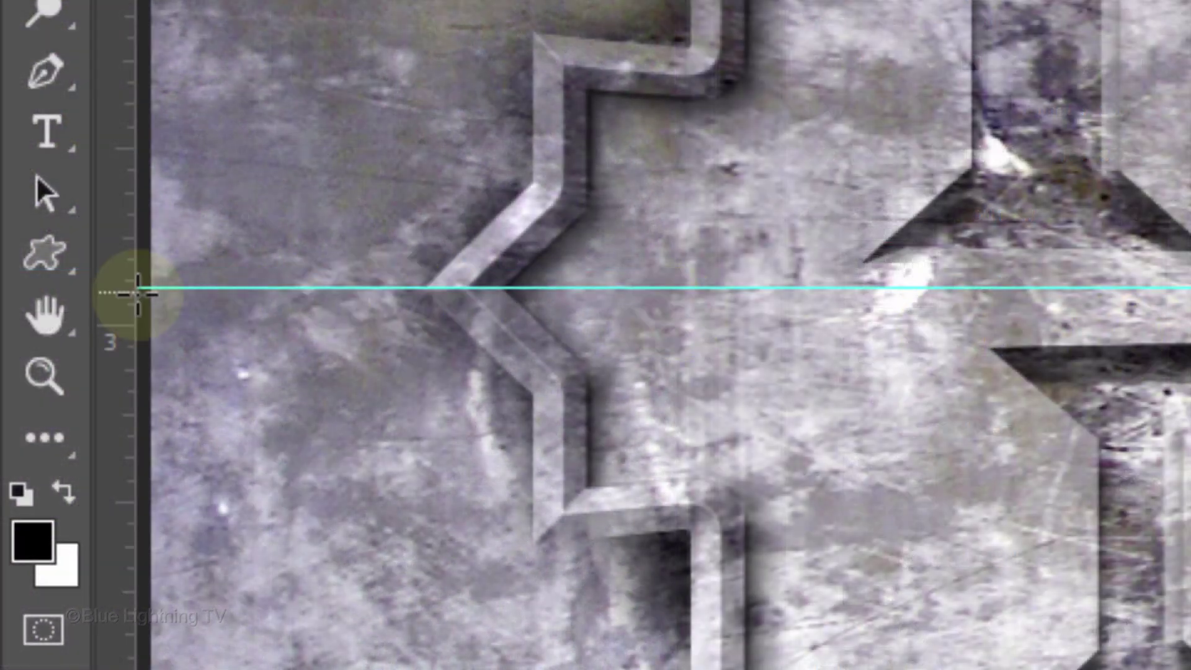
left_click(47, 257)
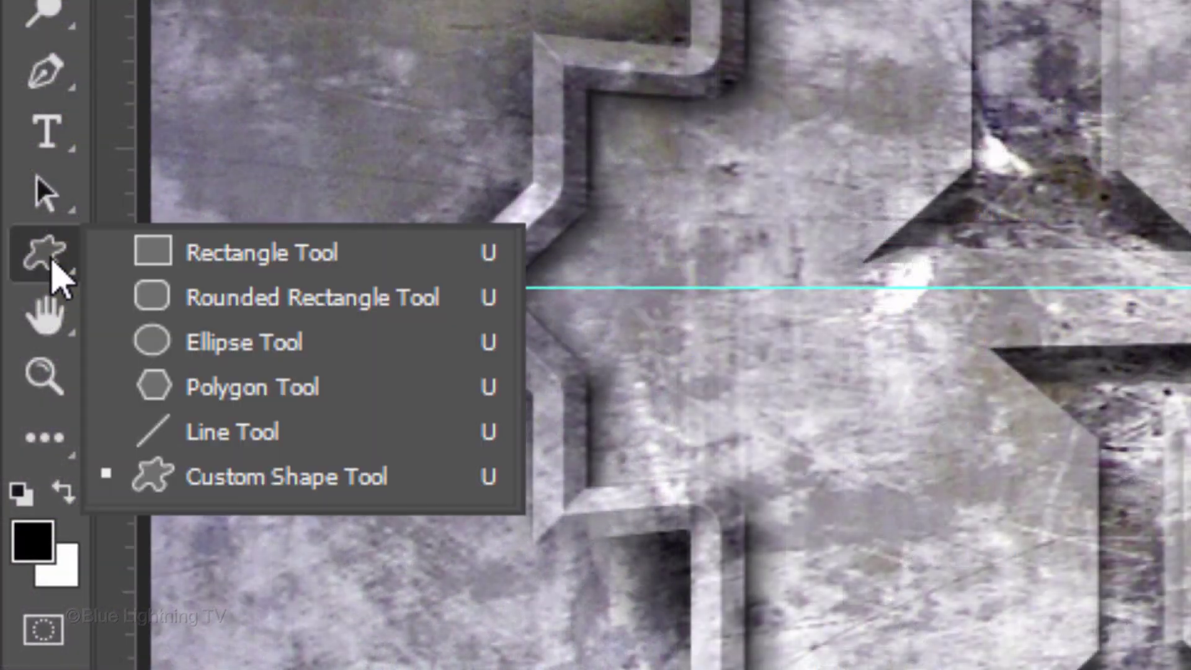
left_click(259, 394)
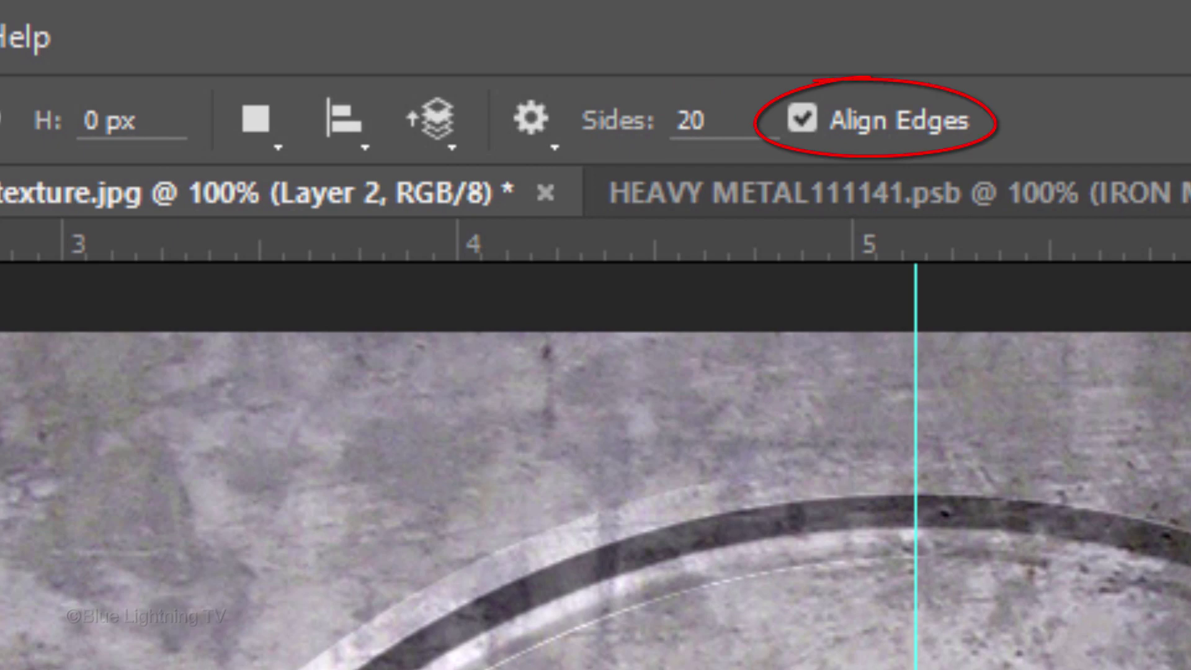
left_click(531, 119)
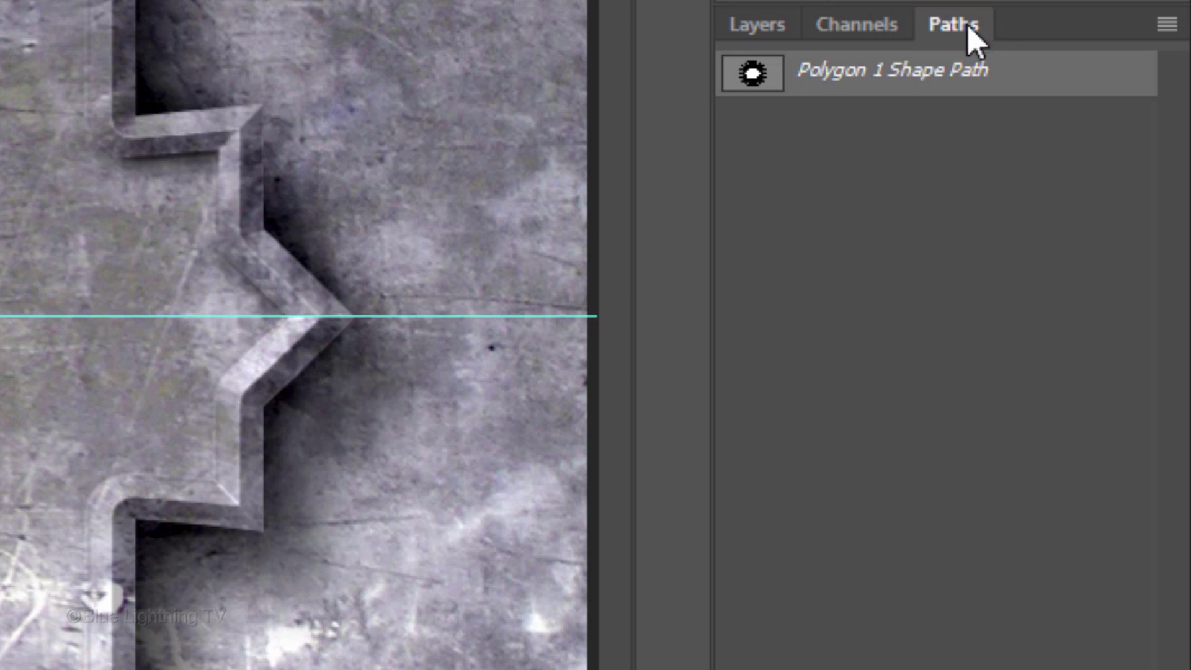
Deselect the Polygon 1 shape path and return to the Layers panel.
left_click(914, 190)
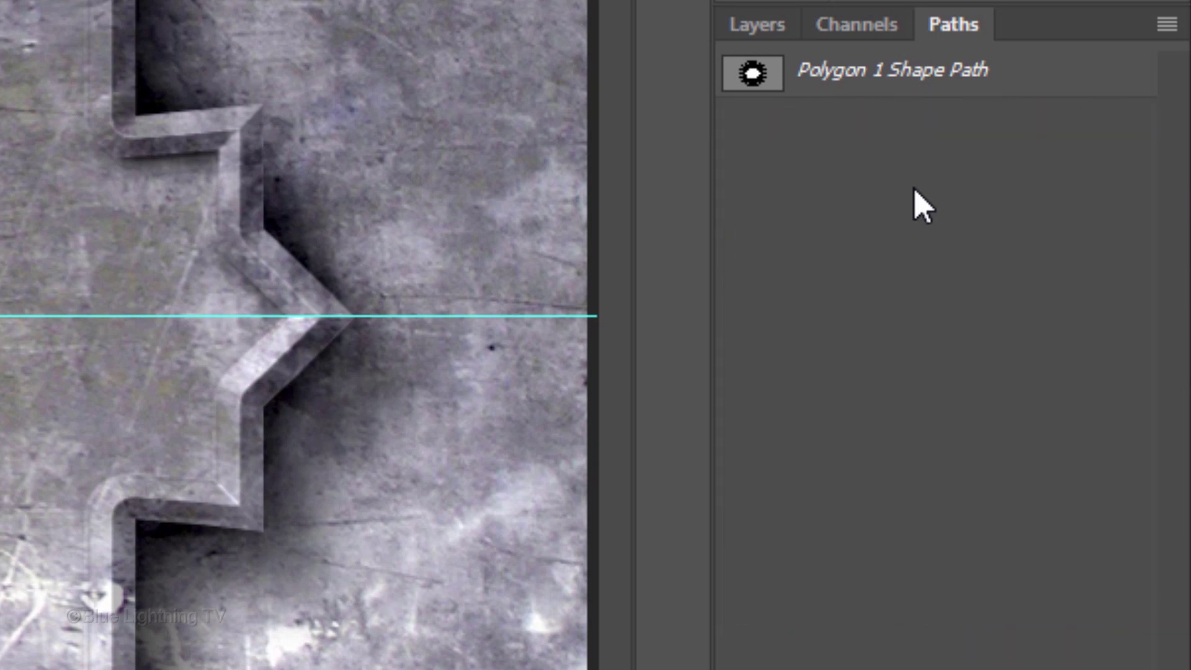
left_click(759, 28)
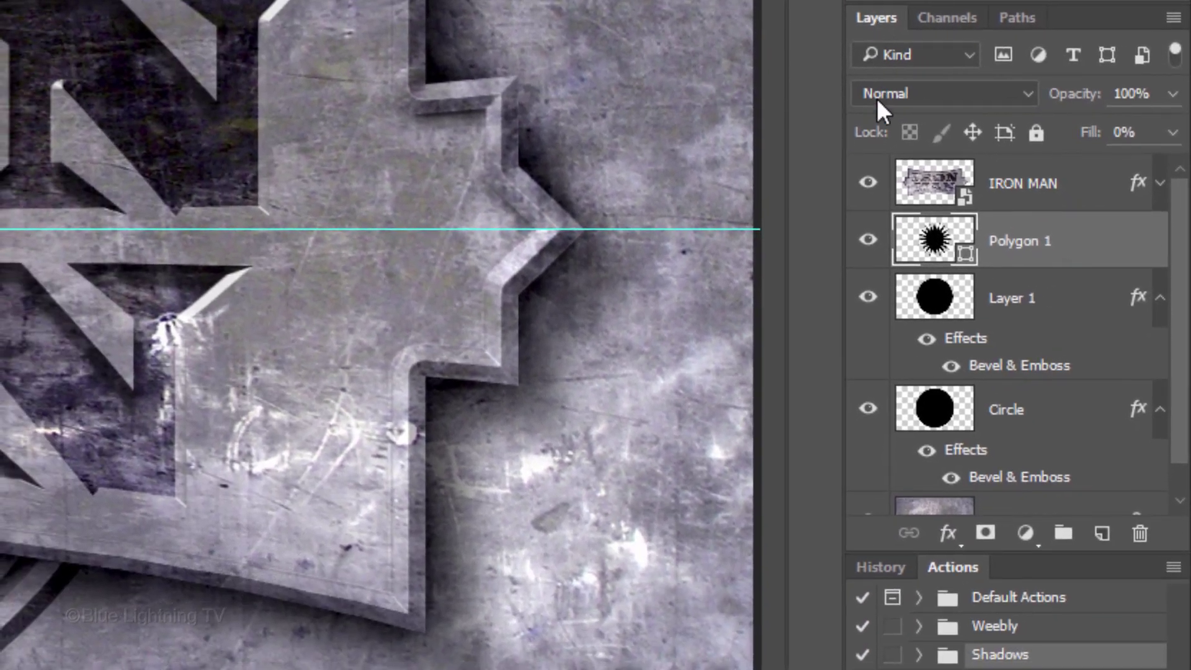
Add a downward bevel to the star with Color Dodge highlights at 35% and 75% shadow opacity.
left_click(947, 534)
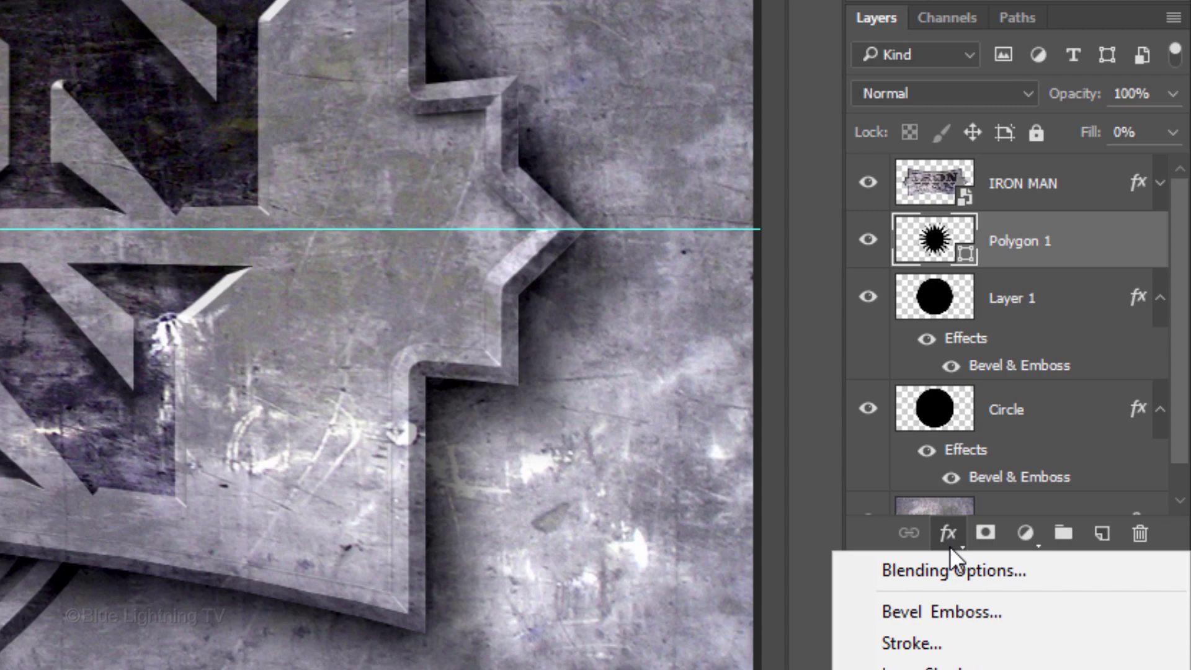
left_click(933, 615)
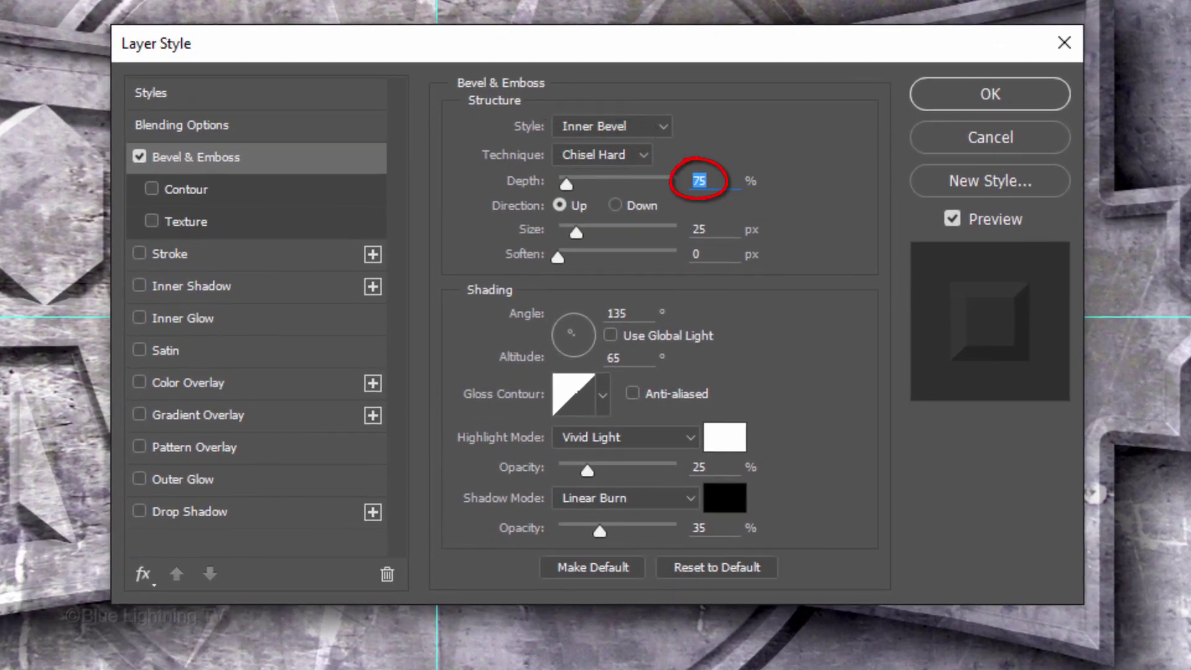
left_click(616, 205)
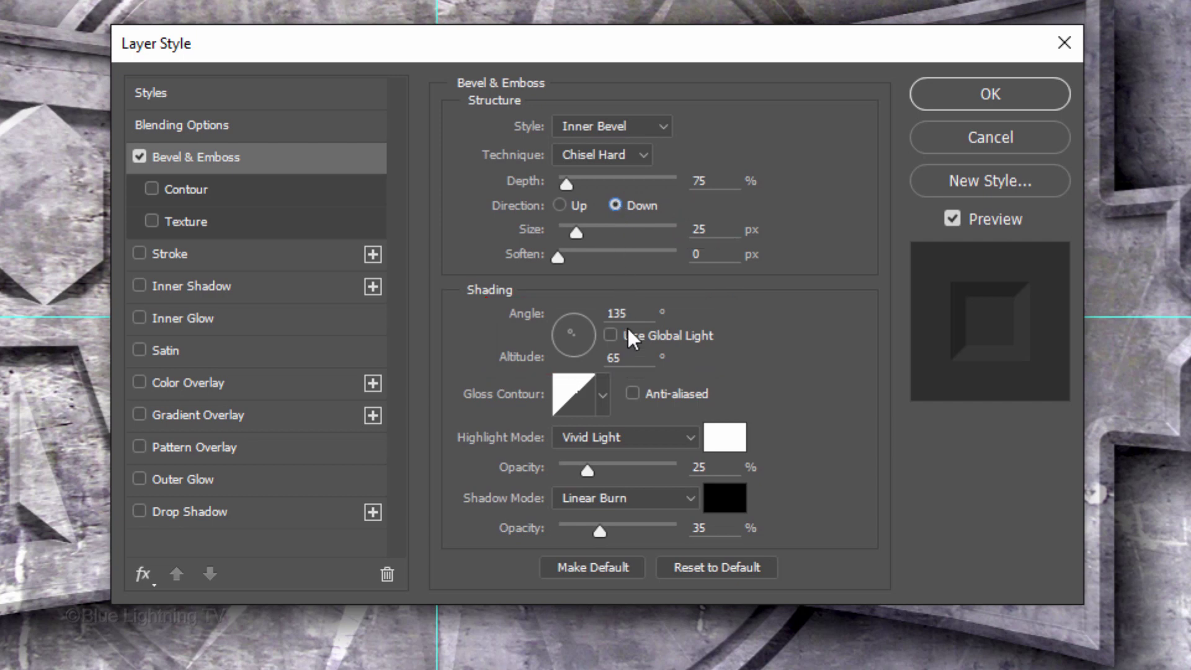
left_click(631, 438)
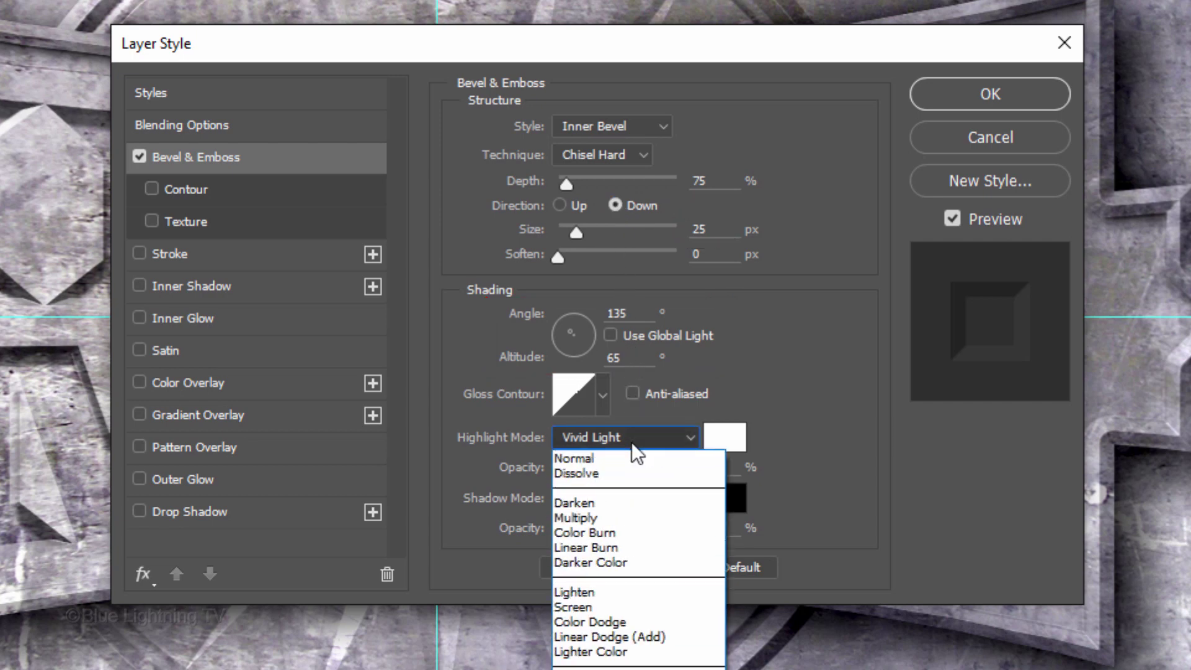
left_click(599, 623)
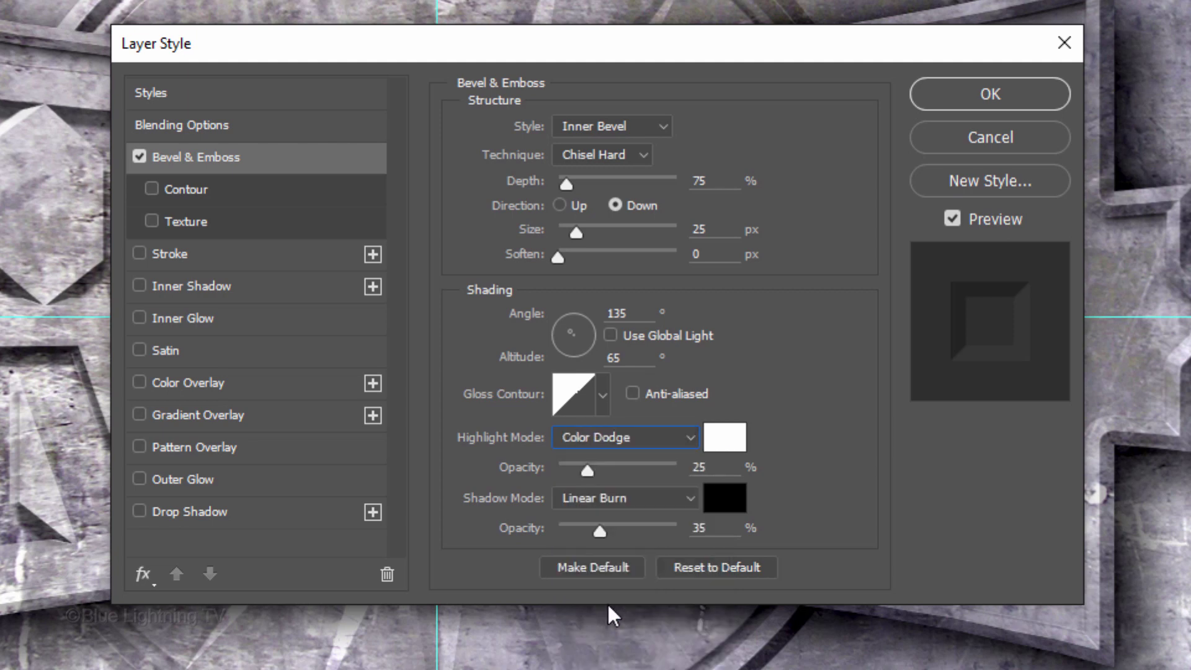
double_click(707, 469)
type("35")
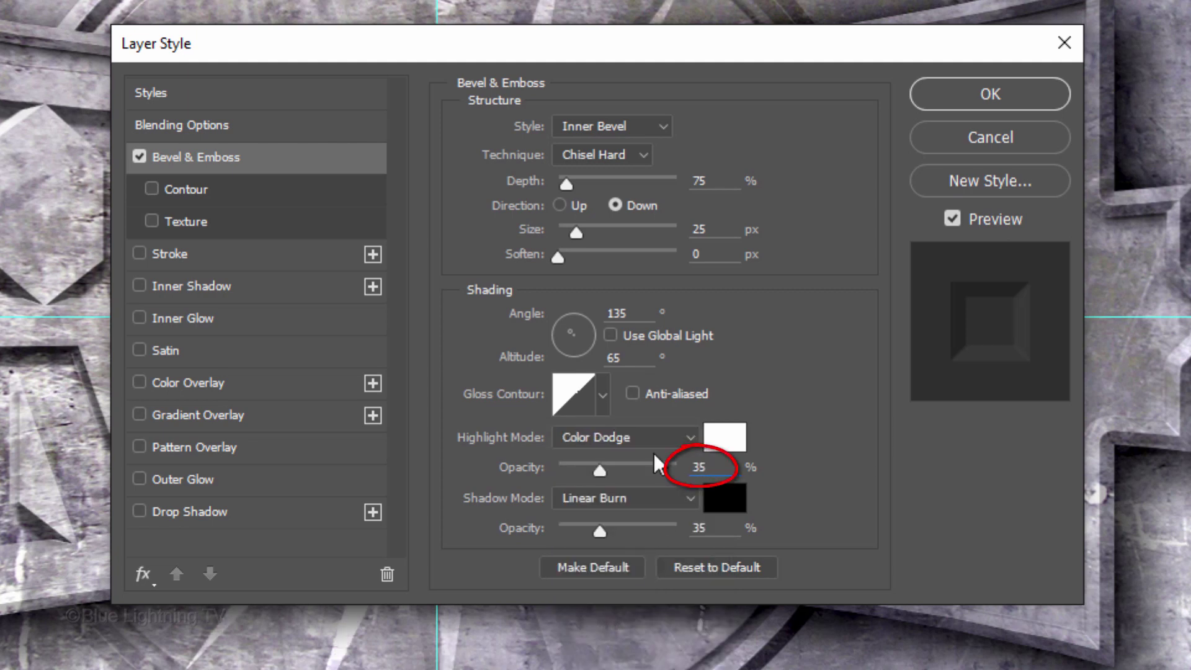
left_click(710, 527)
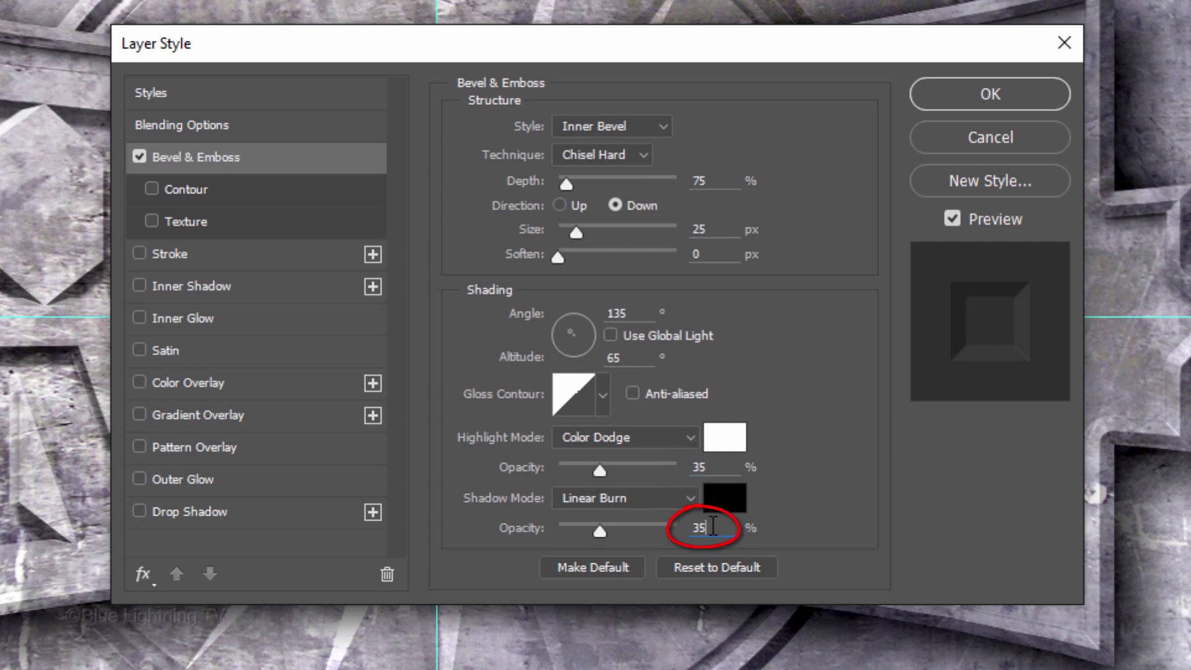
key("BackSpace")
key("BackSpace")
type("75")
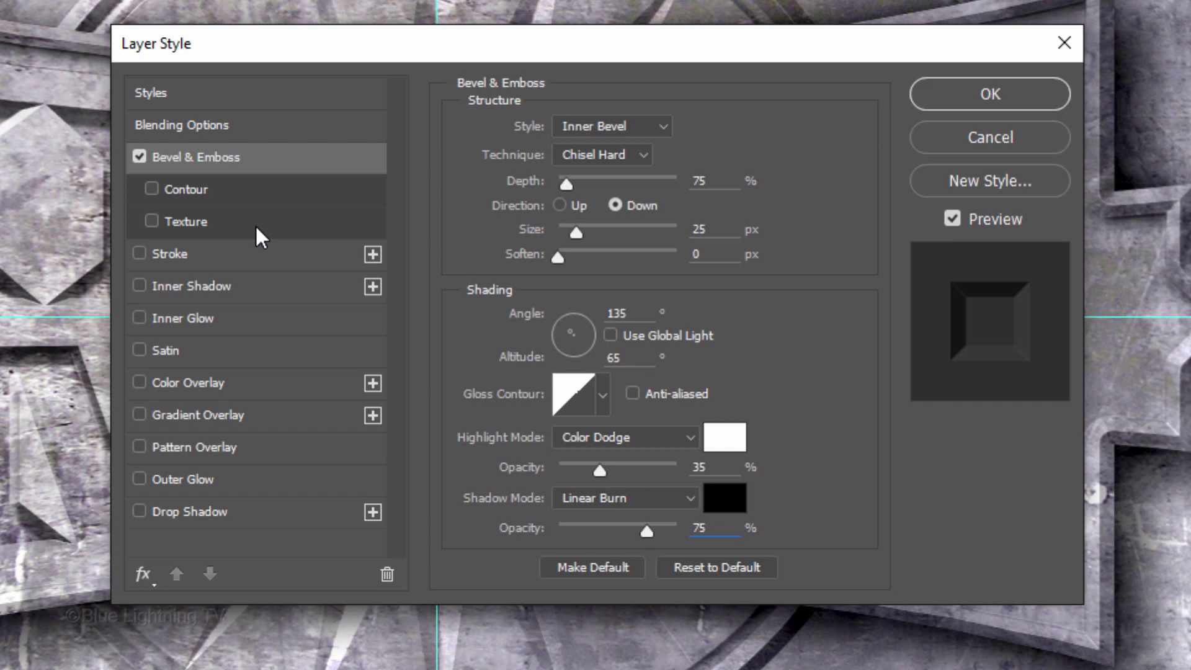
Enable Contour on the star's bevel and choose the Cone preset.
left_click(237, 188)
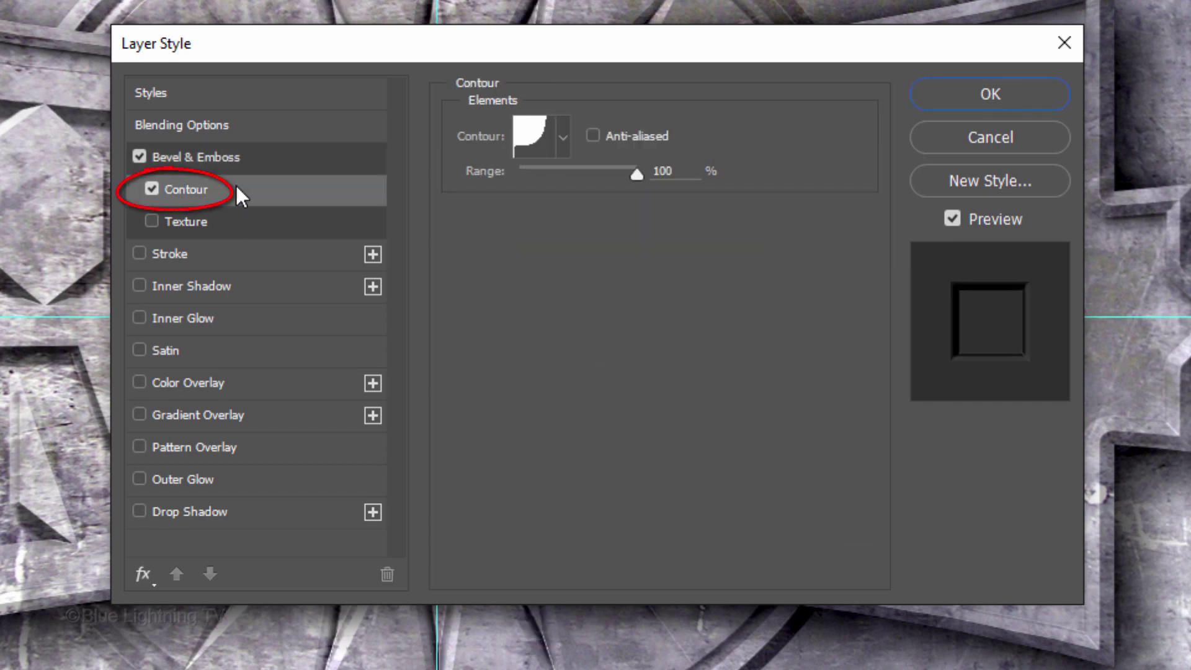
left_click(561, 136)
left_click(549, 217)
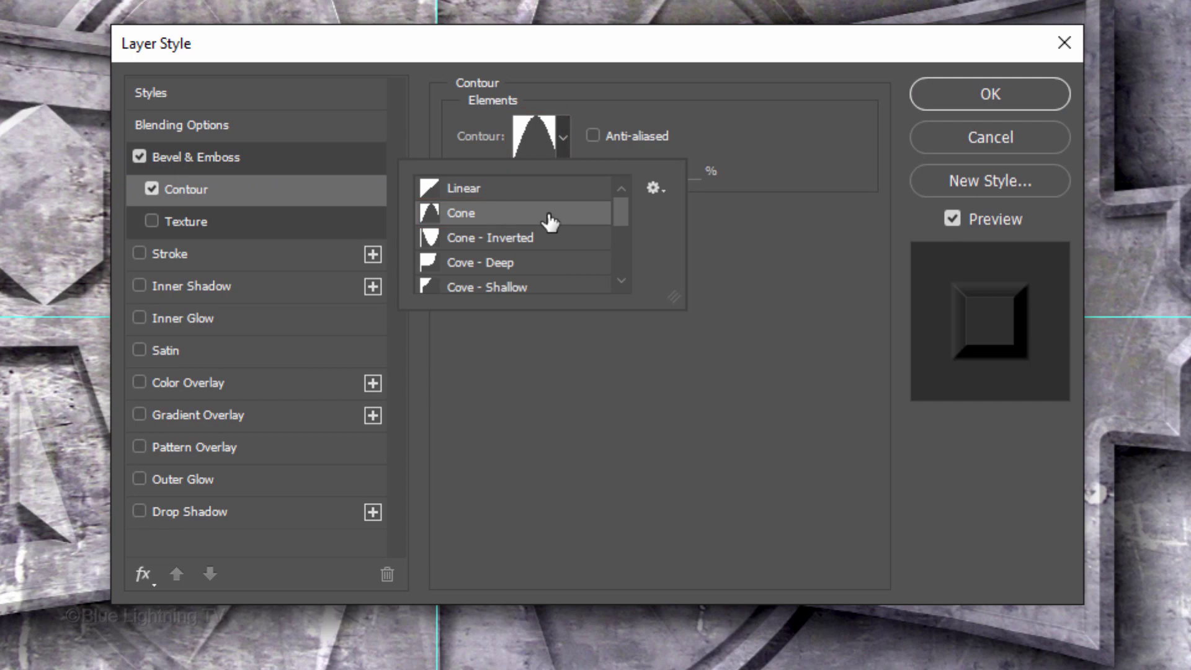
left_click(997, 91)
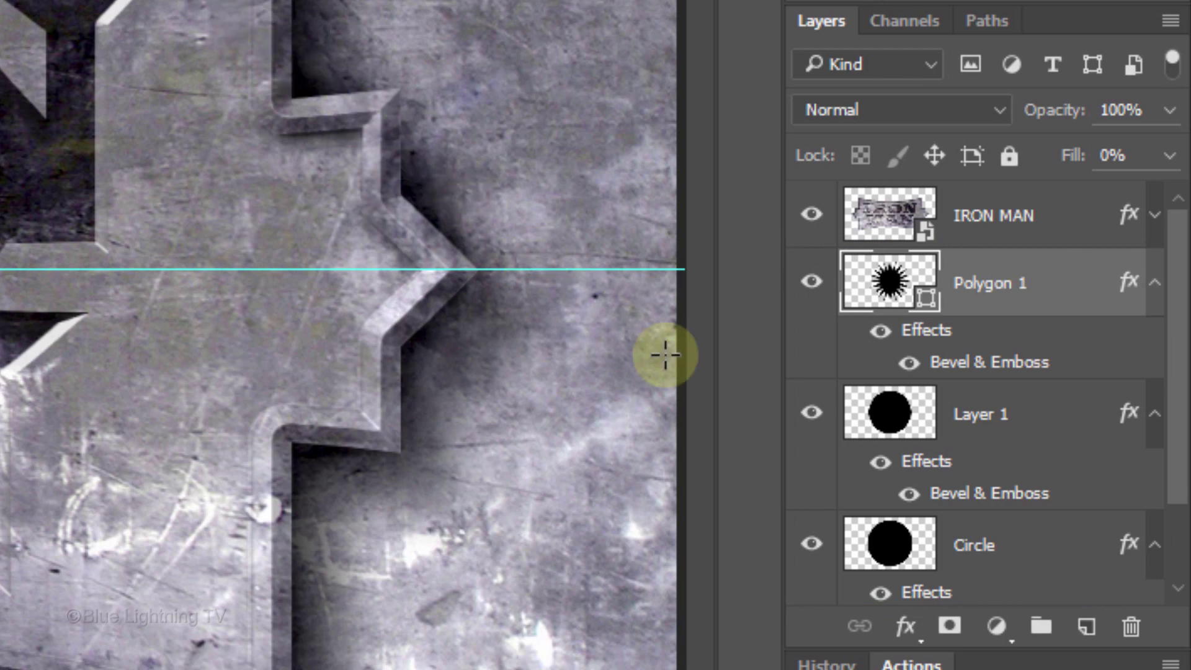
Group Polygon 1, Layer 1 and Circle into a group named Circle.
left_click(879, 546, "shift")
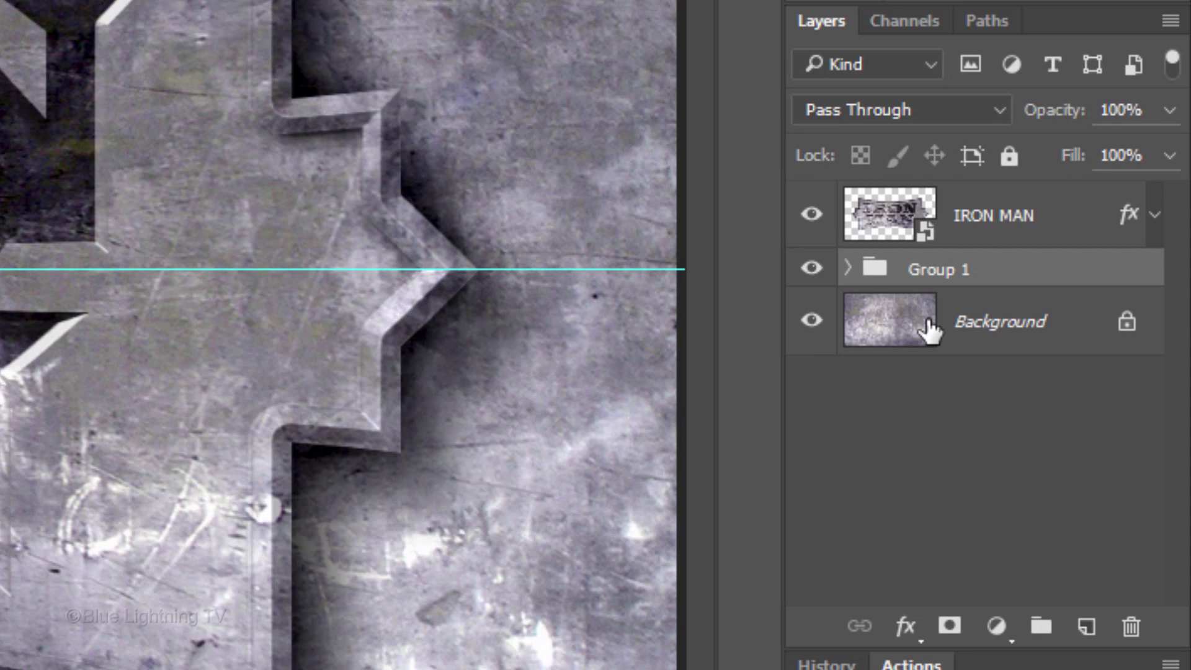
double_click(936, 269)
type("Circle")
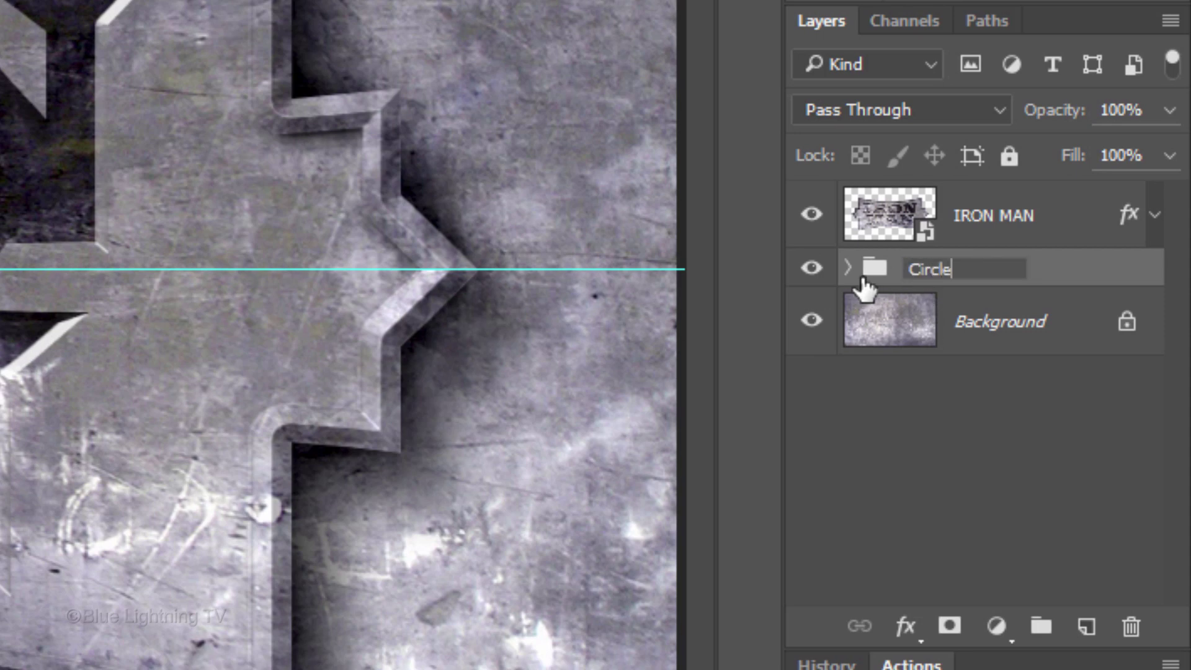
key("Return")
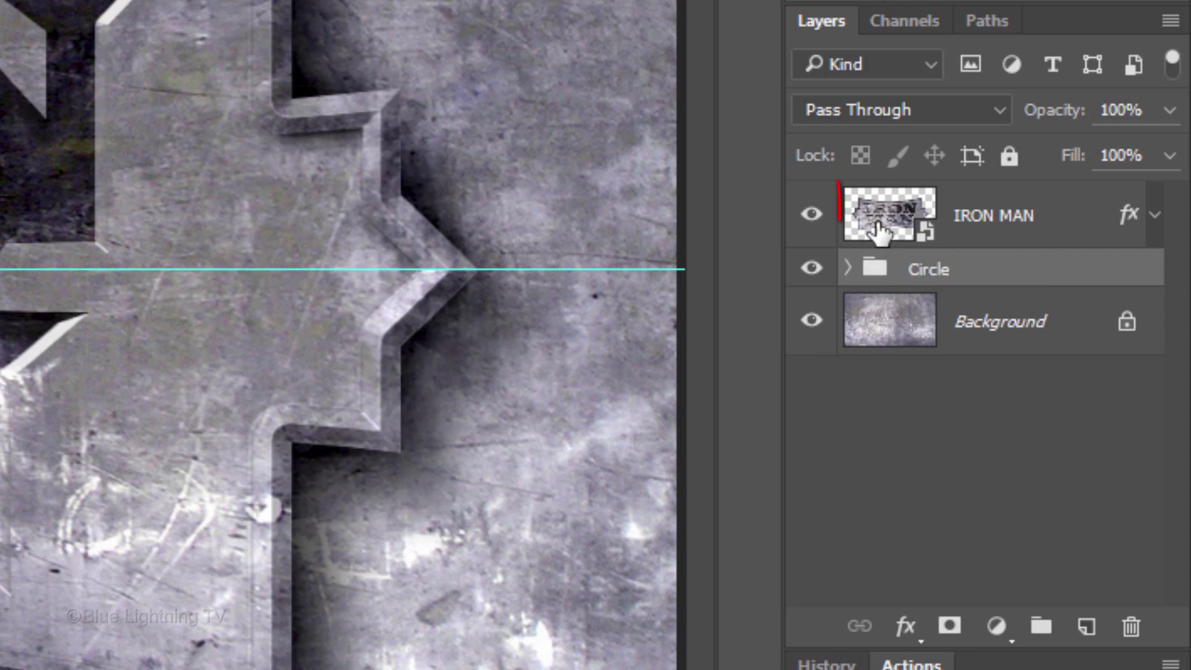
Add an empty layer named Bolts above IRON MAN.
left_click(890, 220)
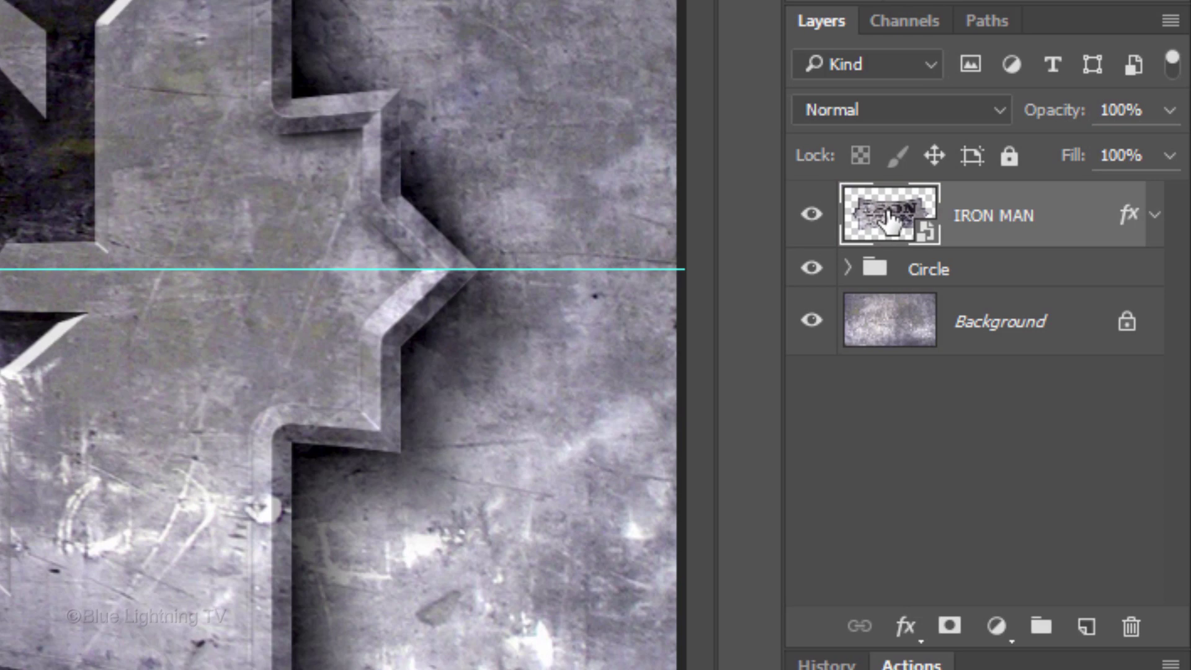
left_click(1087, 628)
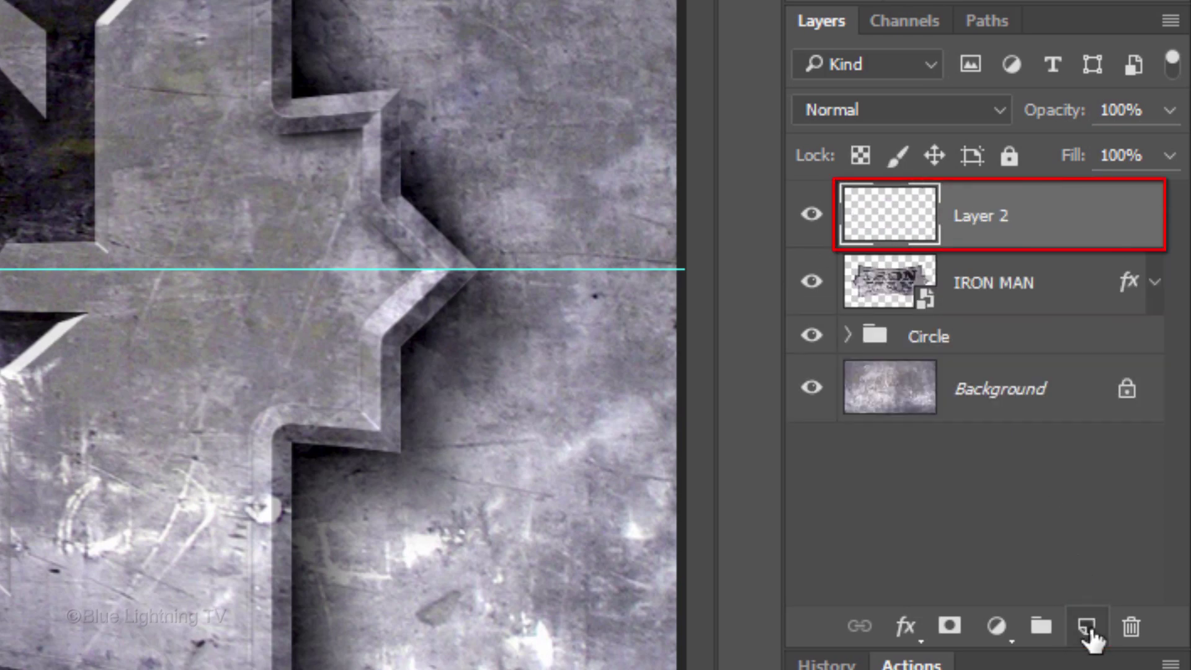
double_click(971, 215)
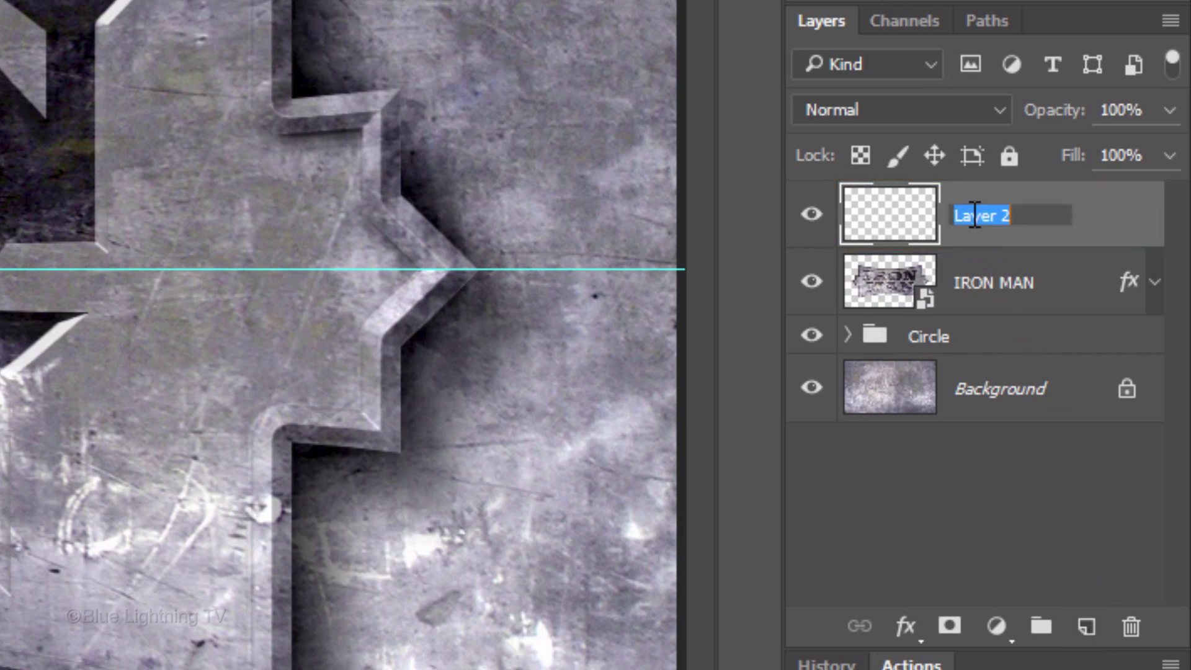
type("Bolts")
key("Return")
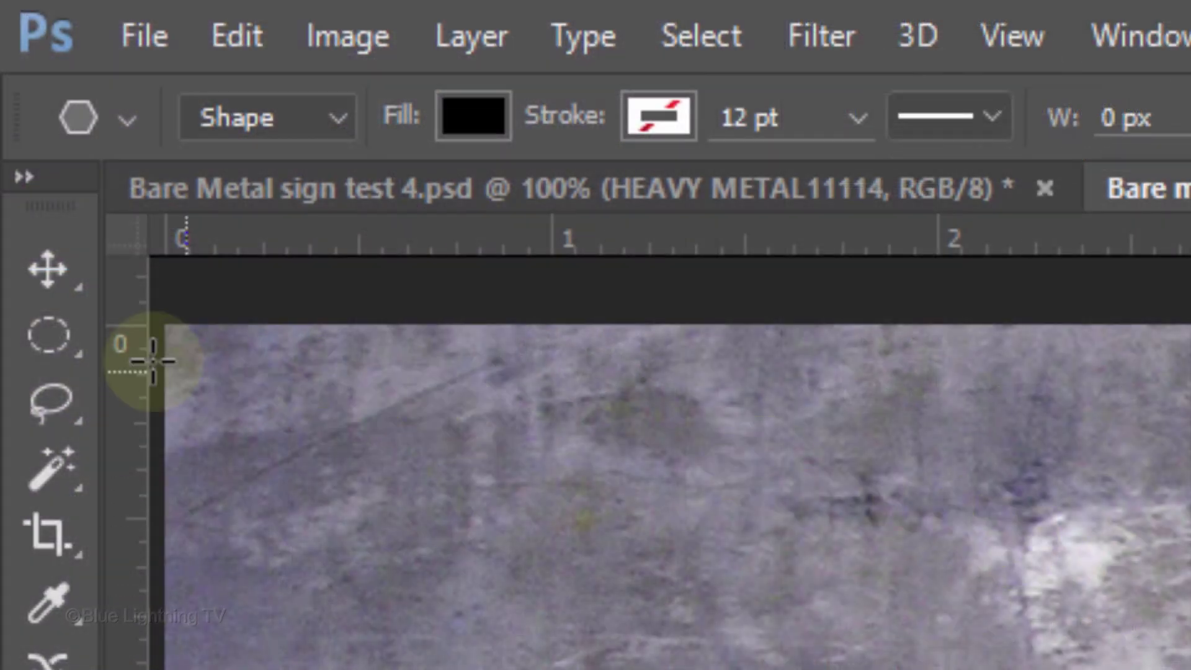
Switch to the Elliptical Marquee Tool to draw the first bolt.
left_click(48, 338)
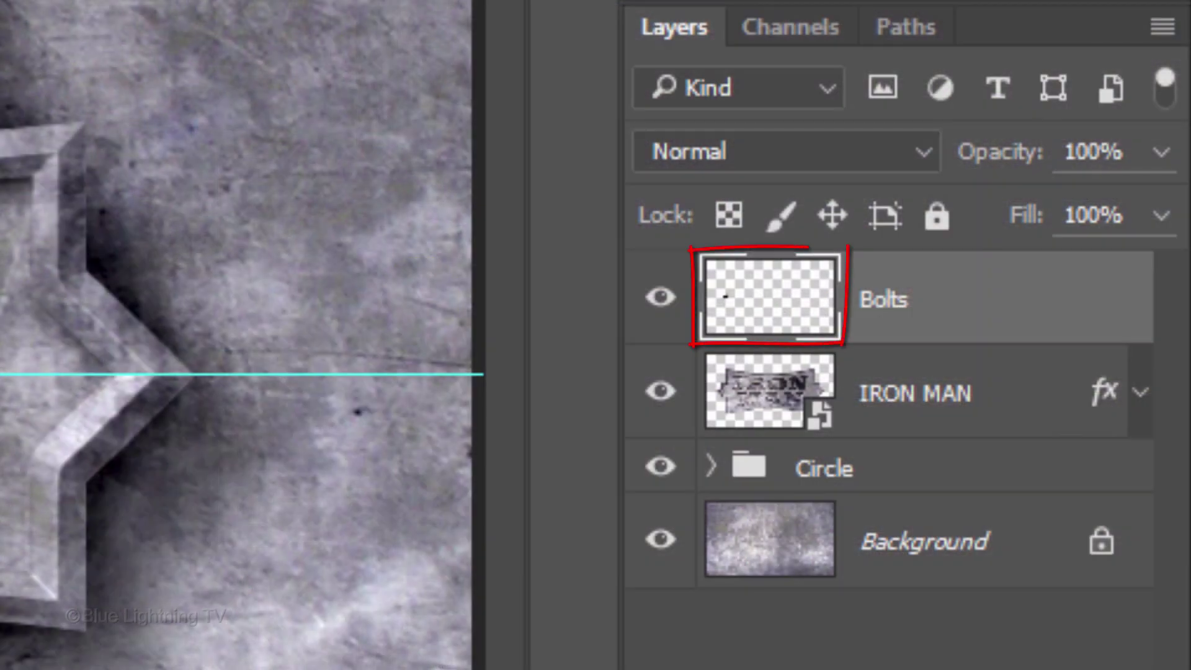
Duplicate the bolt, merge the copy back into Bolts, and drop the layer's fill to 0%.
key("ctrl+j")
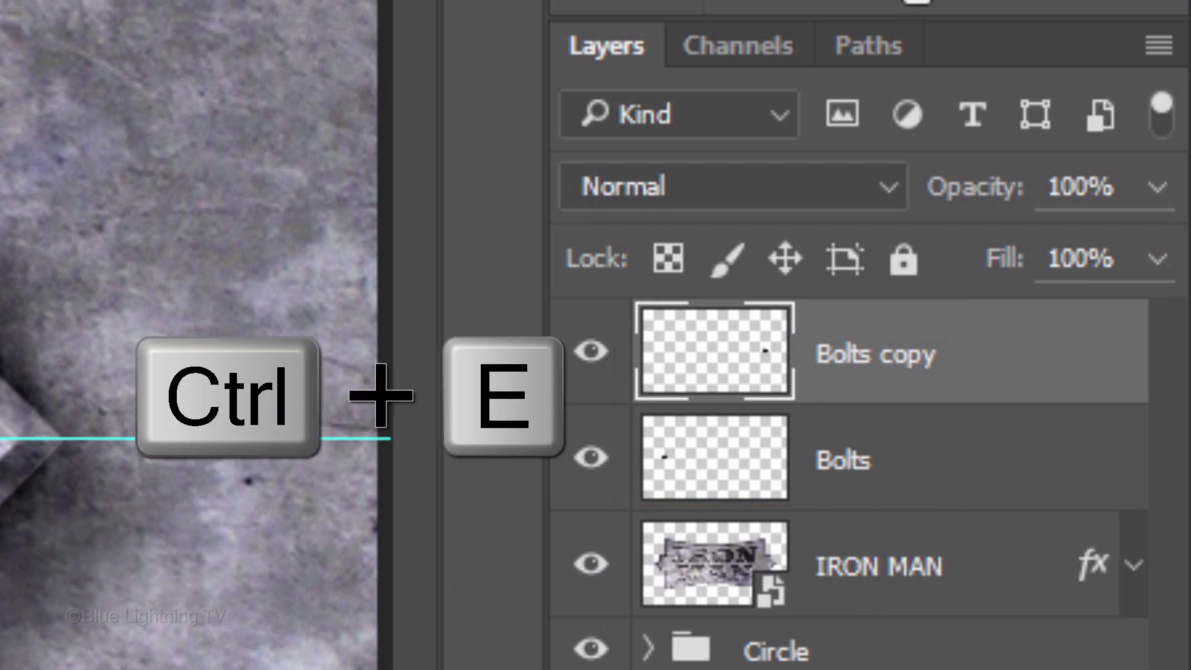
key("ctrl+e")
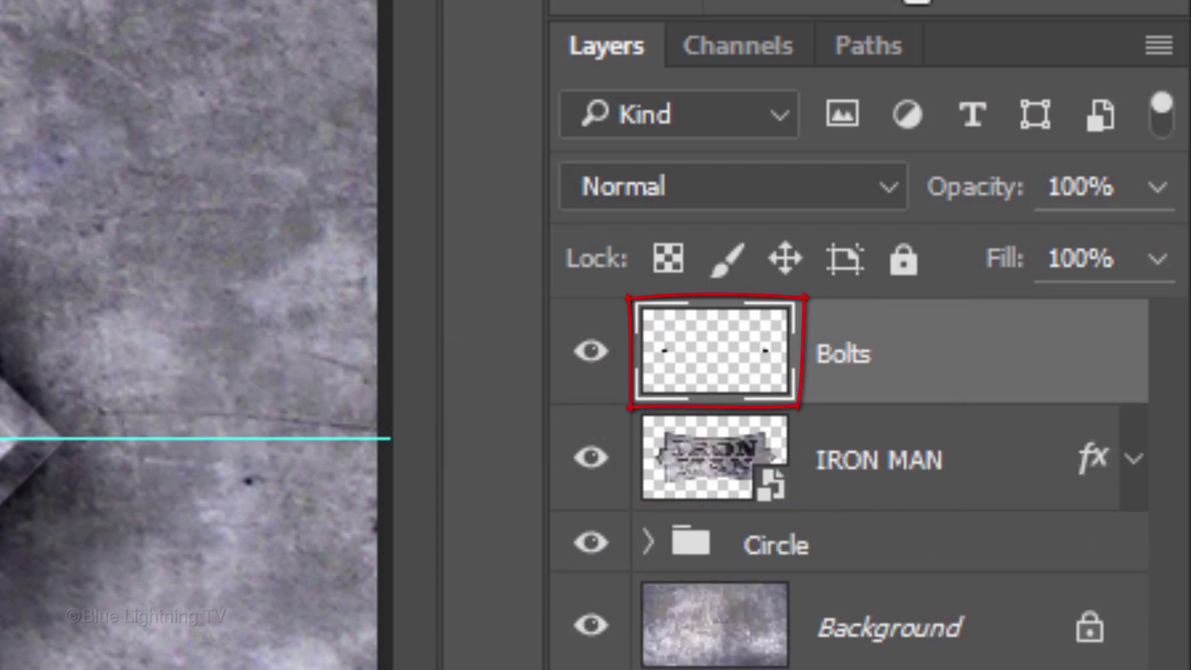
left_click(1157, 258)
mouse_move(1161, 324)
left_mouse_down()
mouse_move(986, 337)
mouse_move(769, 302)
left_mouse_up()
left_click(709, 364)
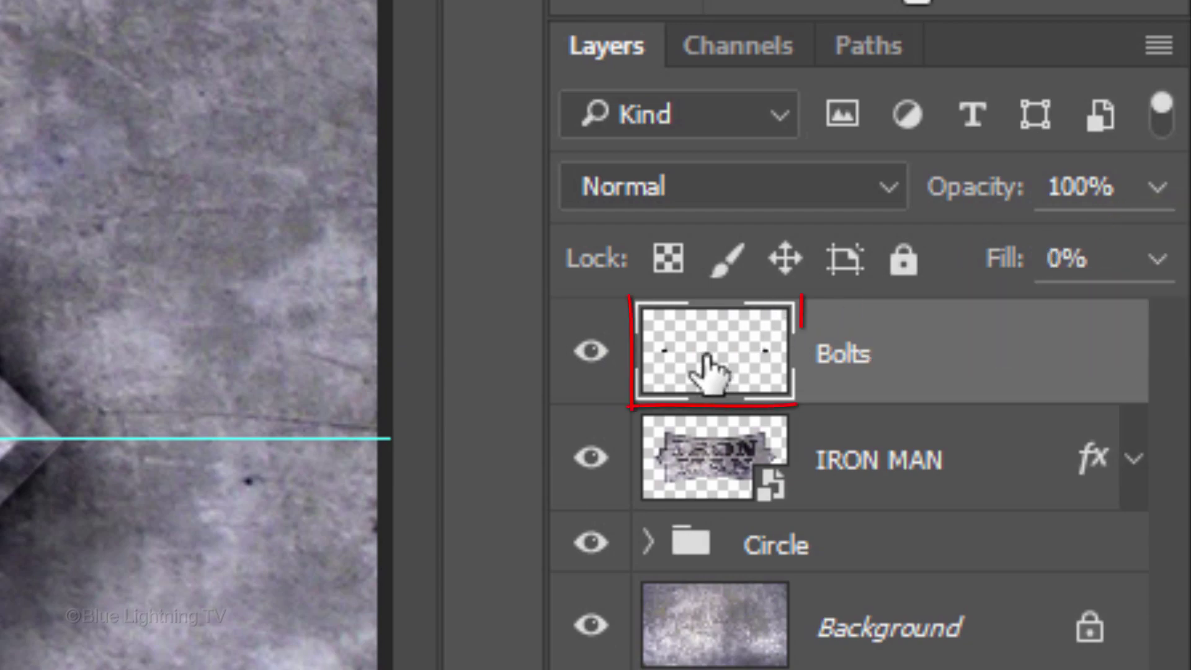
Add a Smooth Bevel & Emboss to Bolts: depth 50%, direction Up, size 23 px, highlight opacity 43%.
double_click(710, 365)
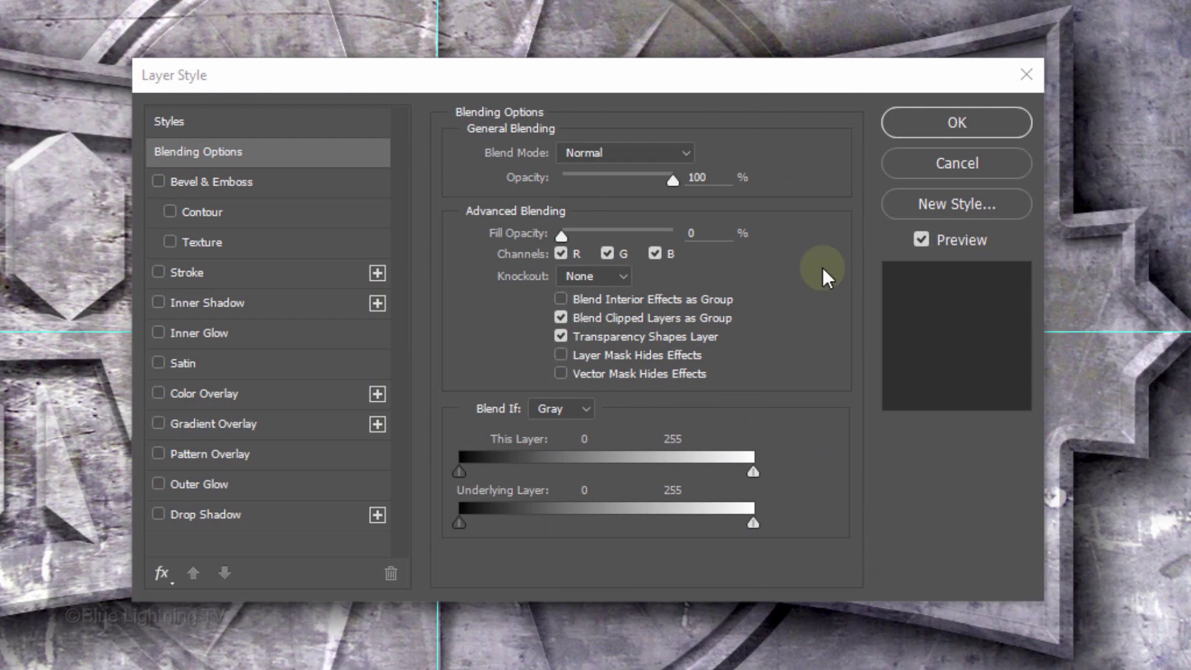
left_click(269, 180)
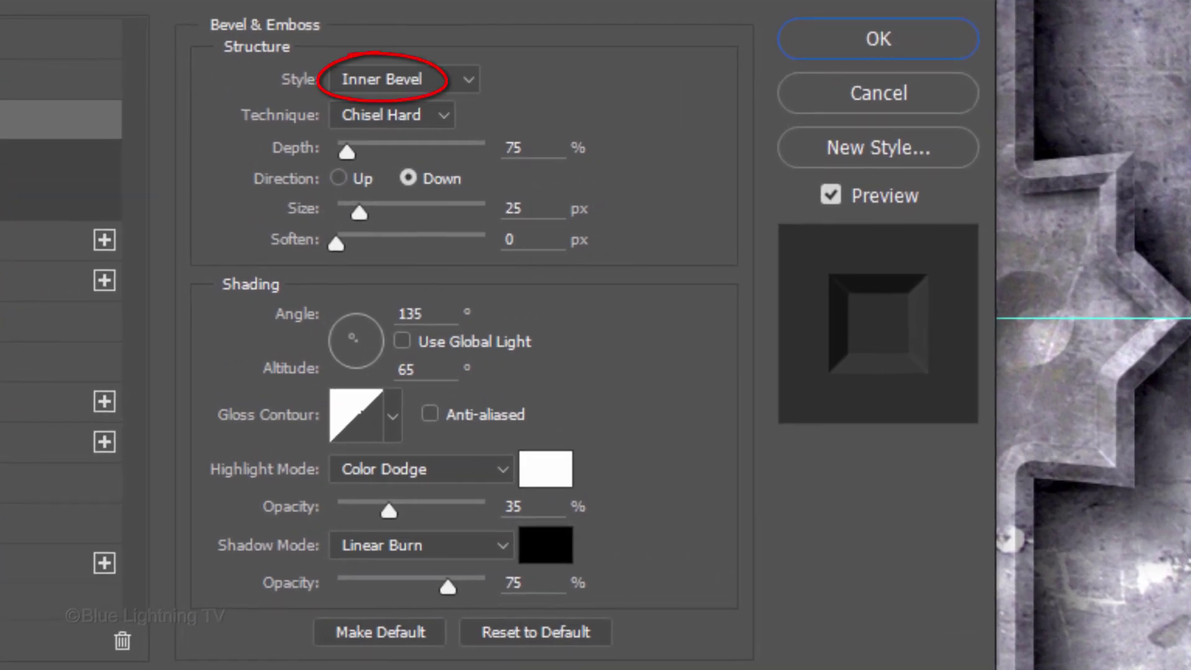
left_click(438, 114)
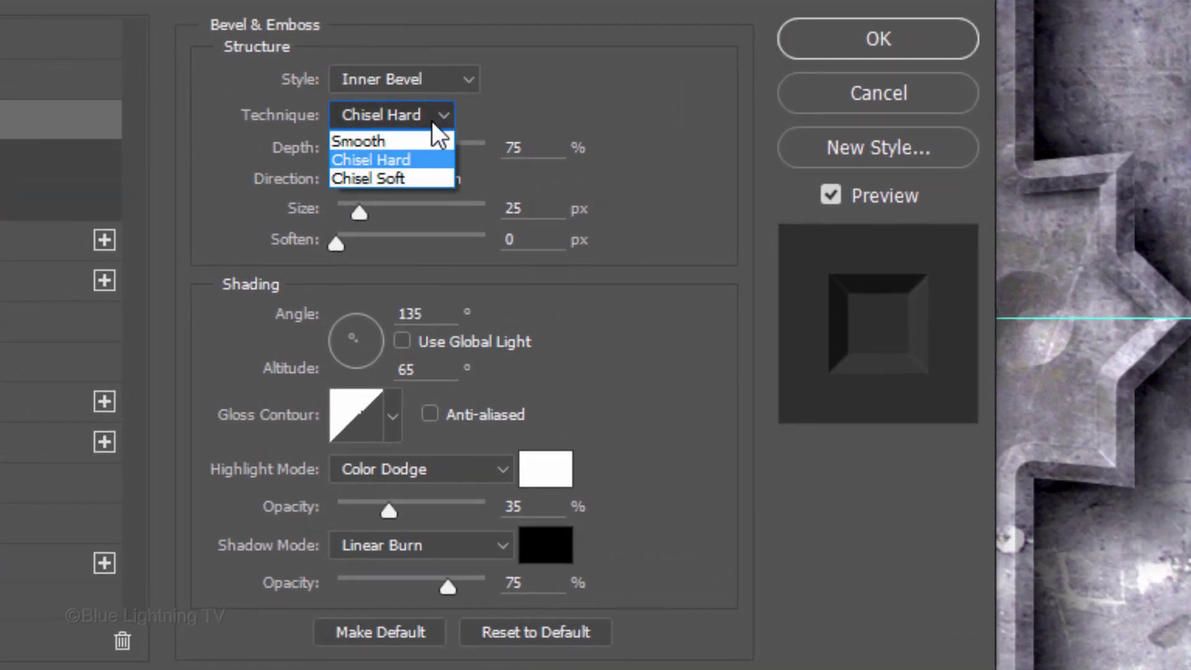
left_click(423, 143)
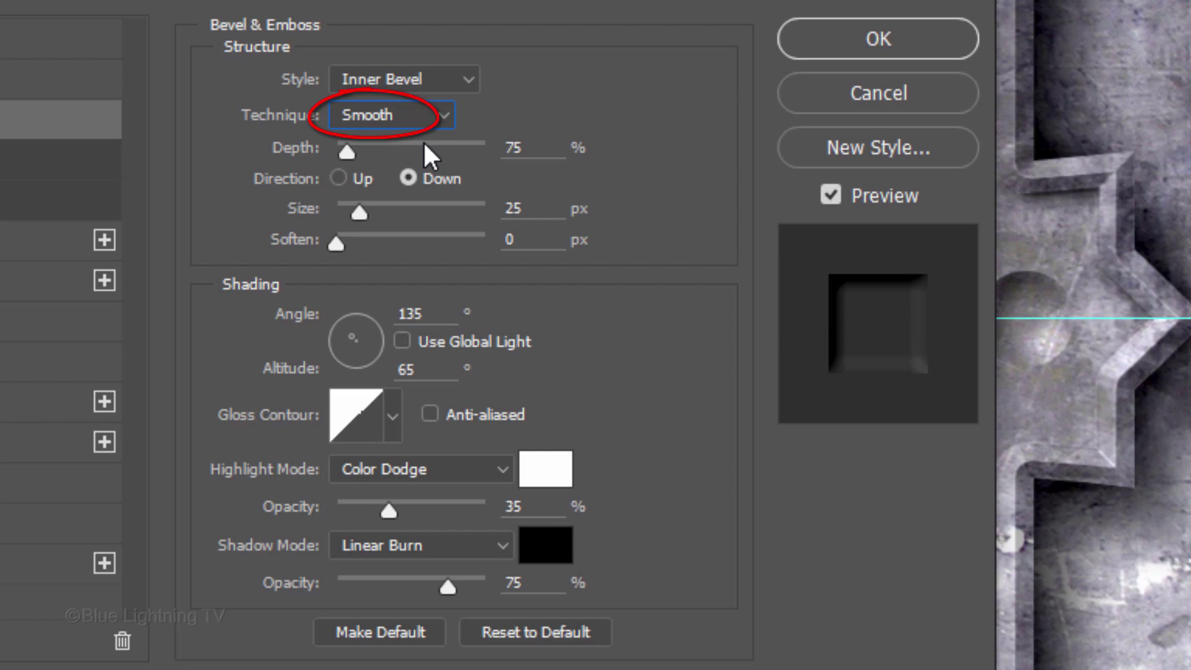
double_click(537, 149)
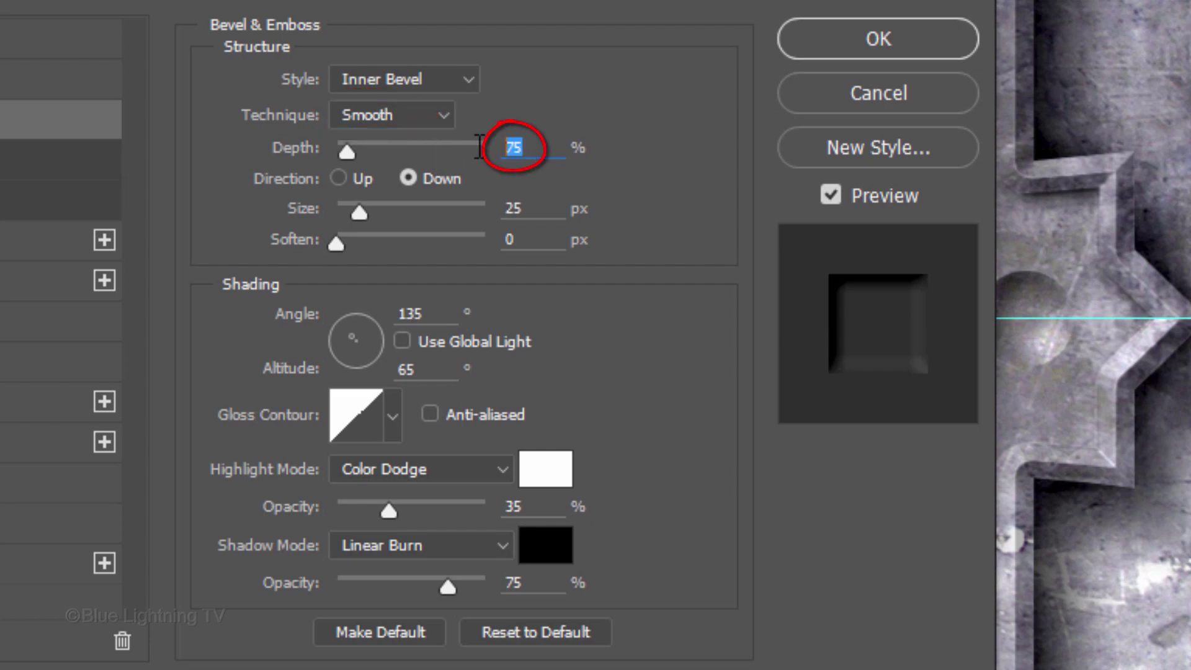
type("50")
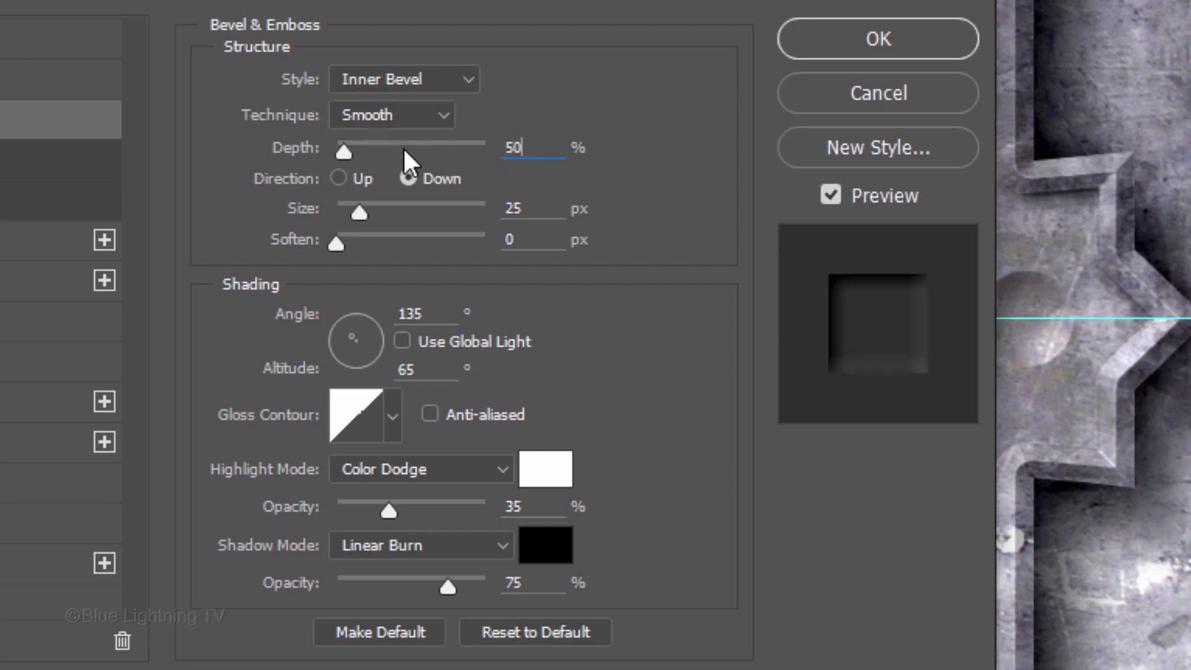
left_click(336, 176)
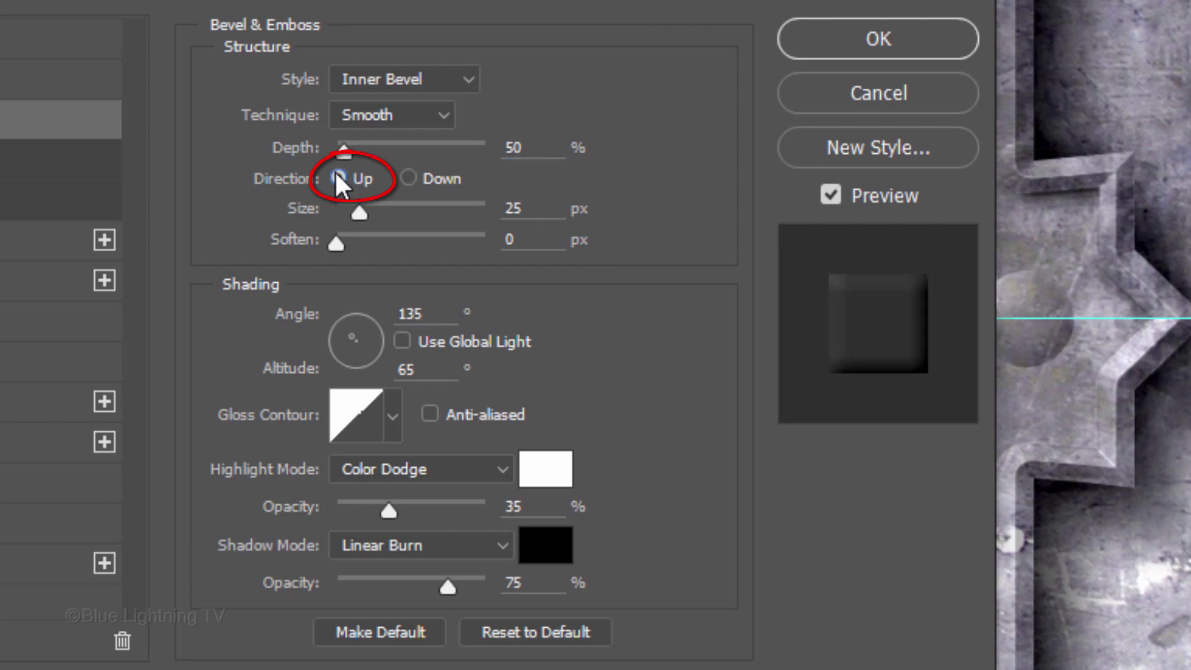
double_click(513, 209)
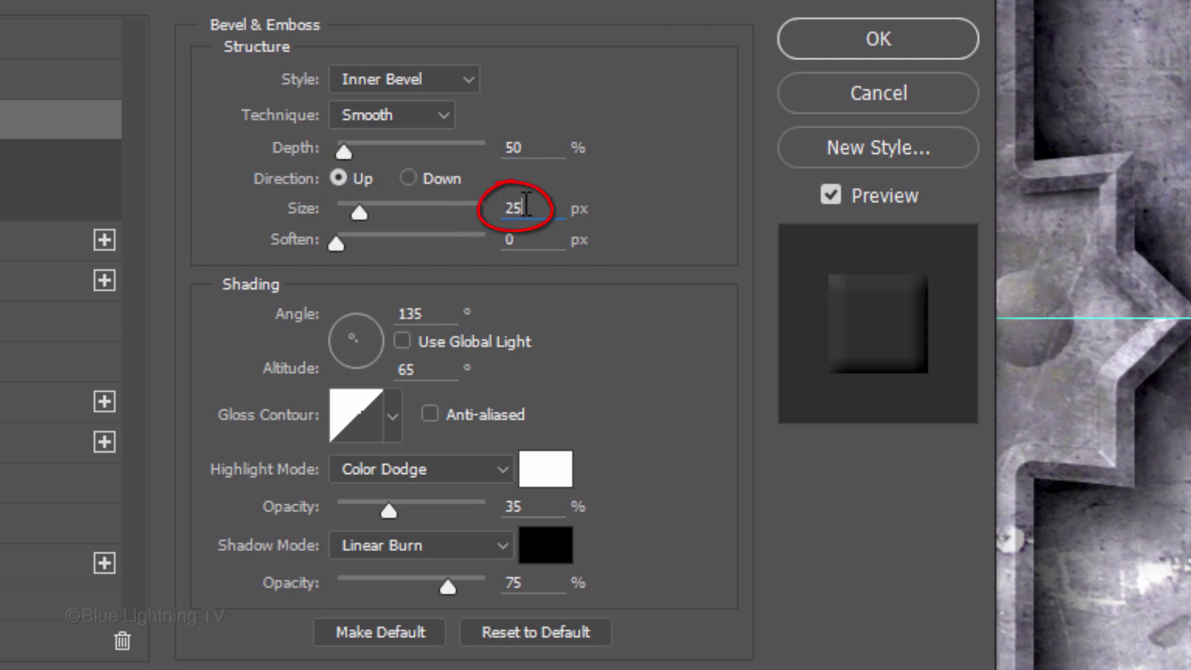
type("23")
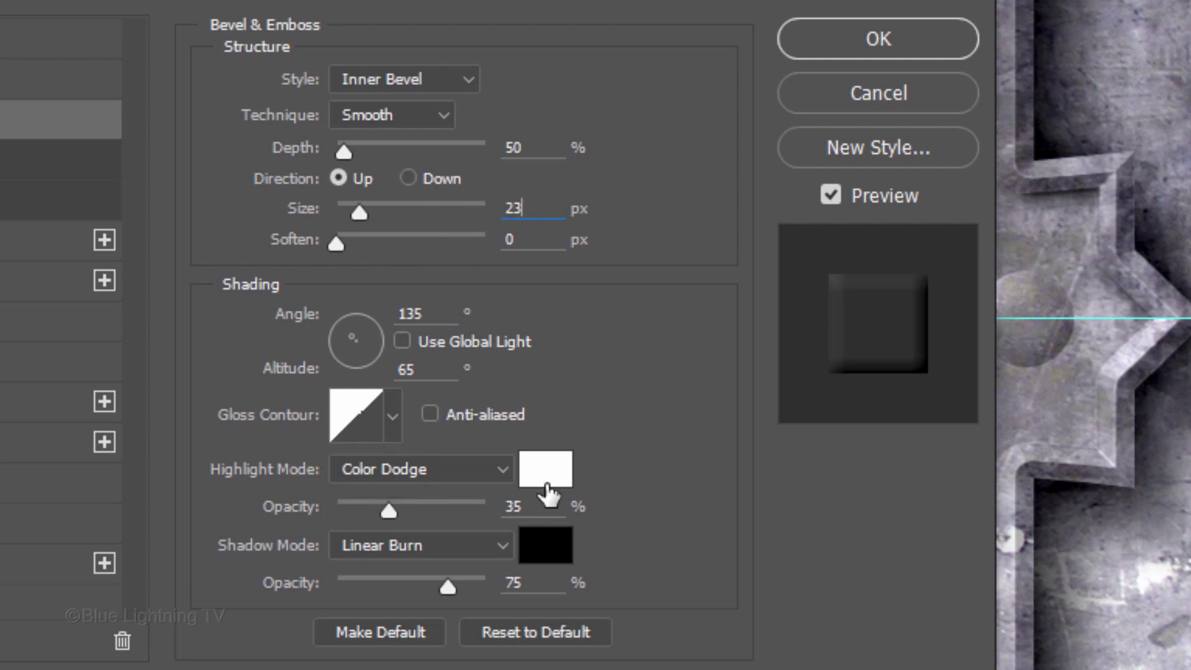
left_click(528, 504)
key("BackSpace")
key("BackSpace")
type("43")
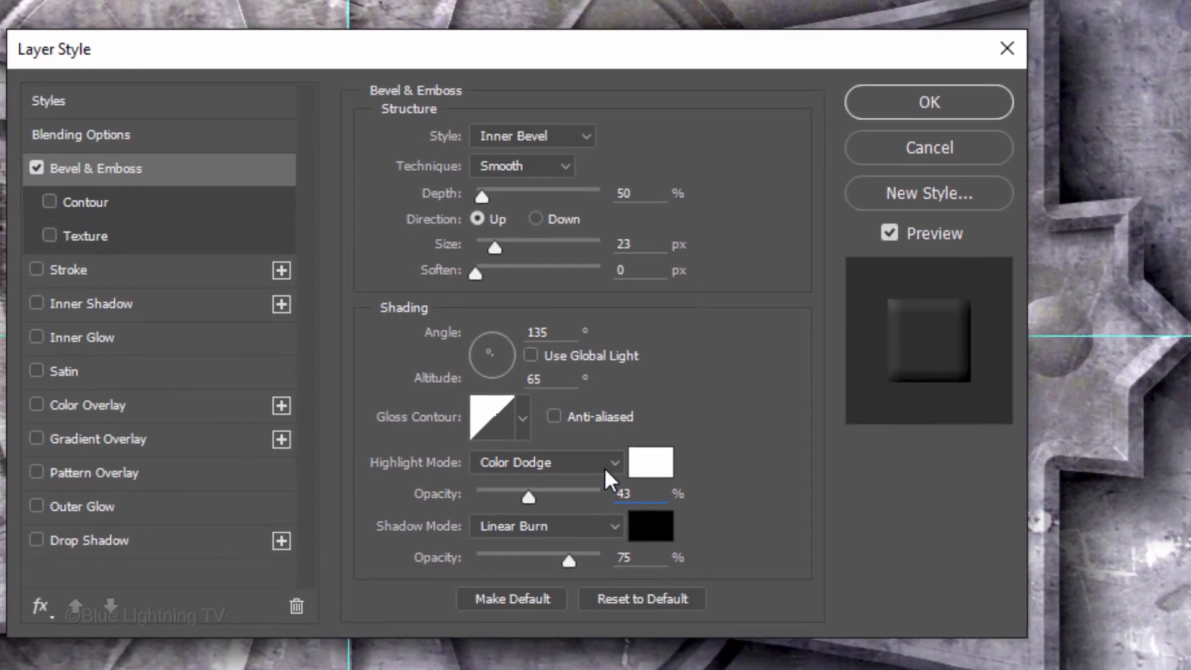
Give the bolts' bevel a Cone contour and enable Outer Glow.
left_click(109, 208)
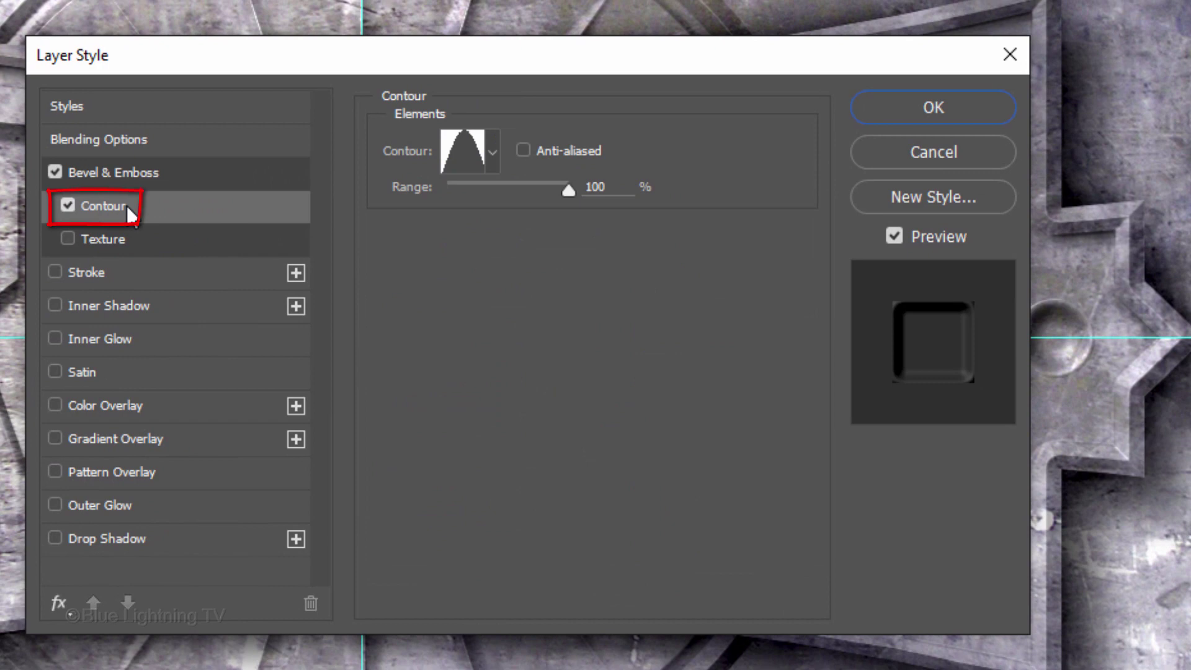
left_click(492, 152)
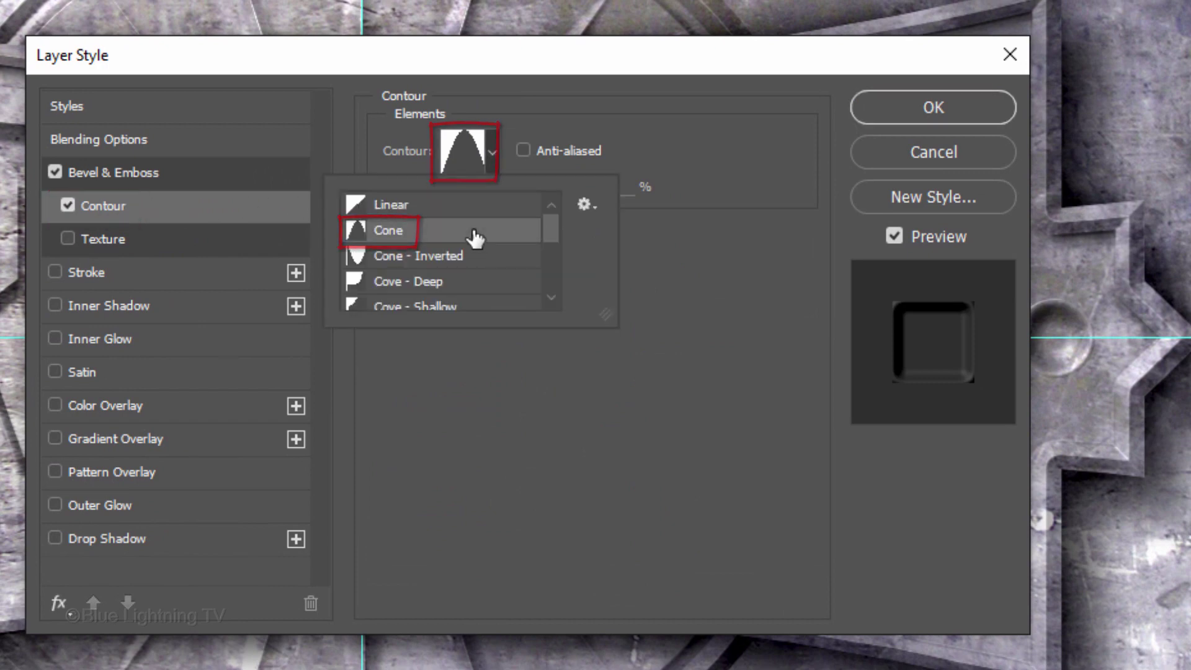
left_click(682, 278)
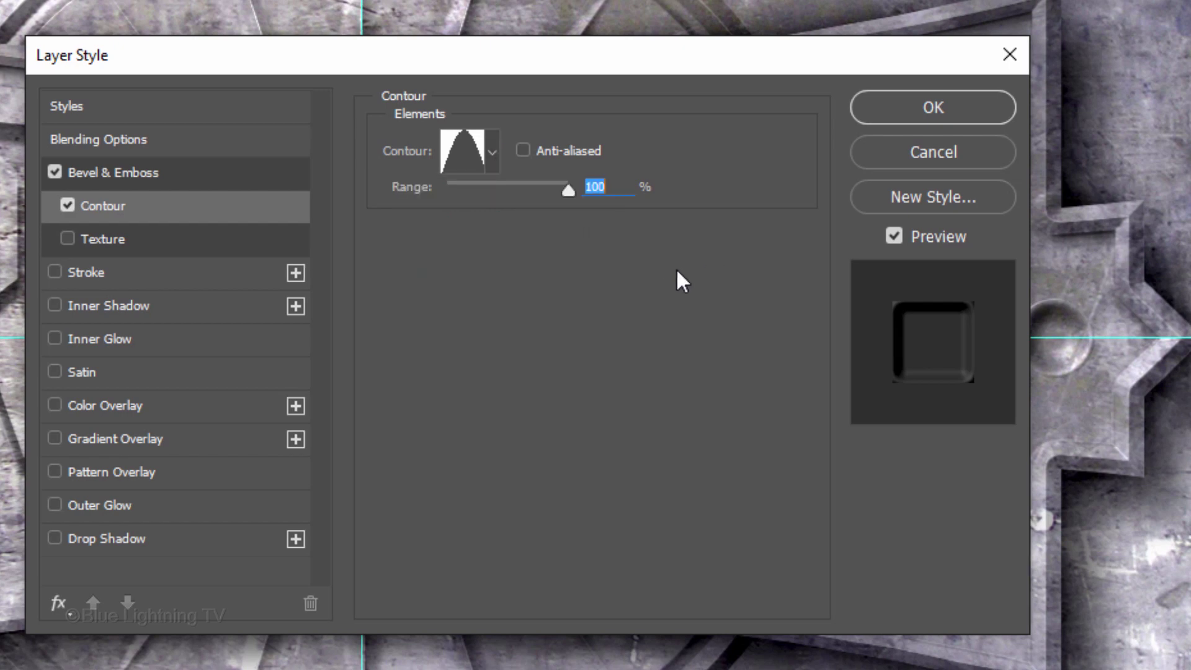
left_click(138, 507)
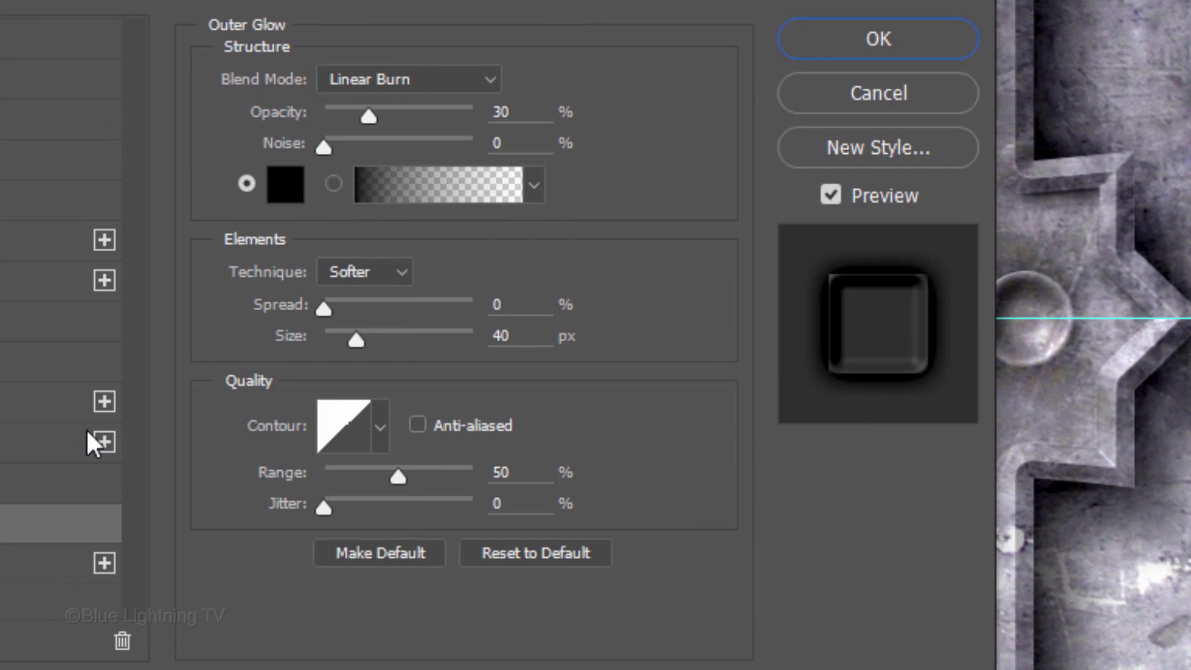
Set the bolts' outer glow to 40% opacity and 18 px size.
double_click(501, 112)
type("40")
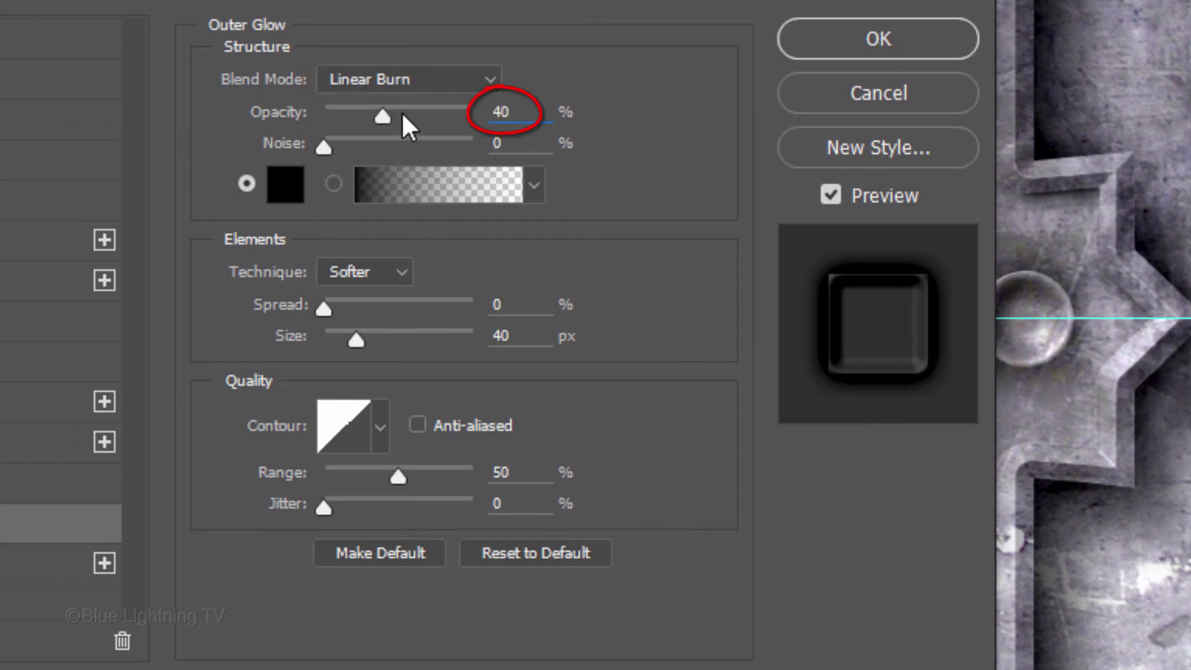
double_click(501, 336)
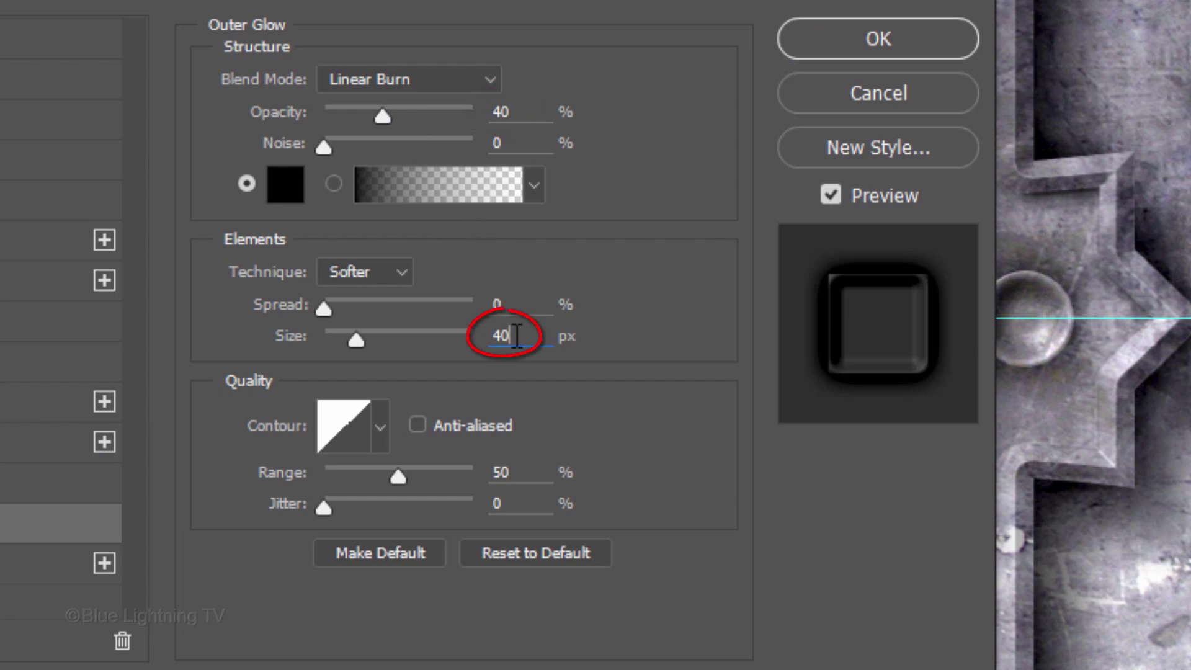
type("18")
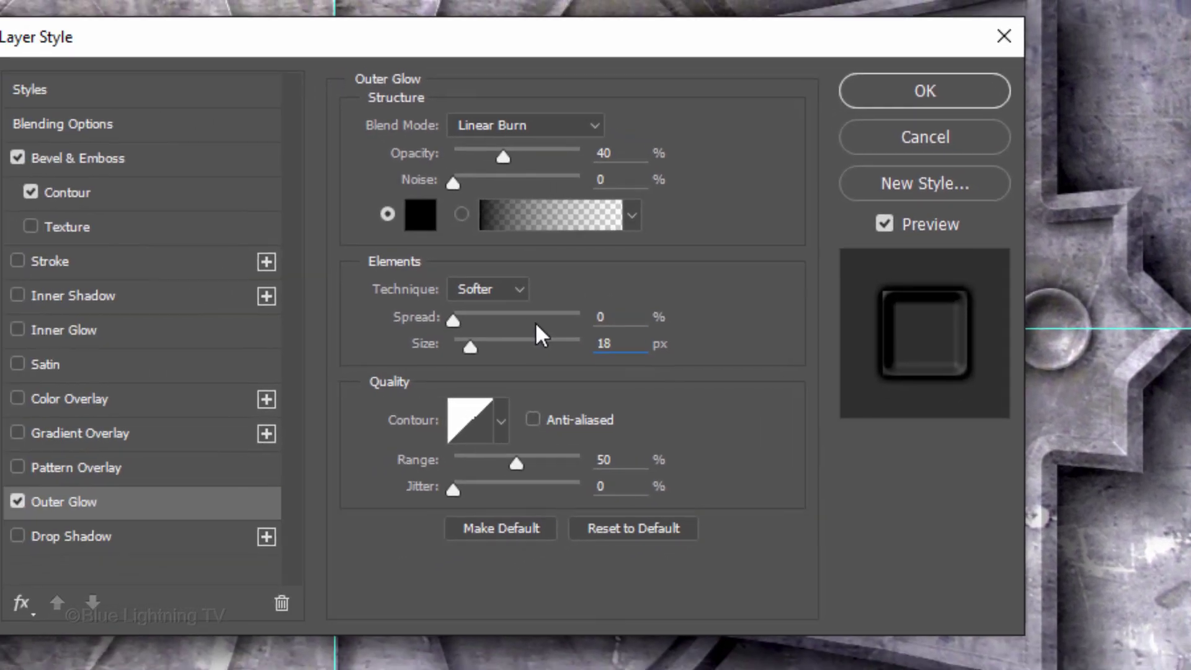
Enable a Linear Burn drop shadow with 20% opacity, 20 px distance and 10 px size.
left_click(170, 537)
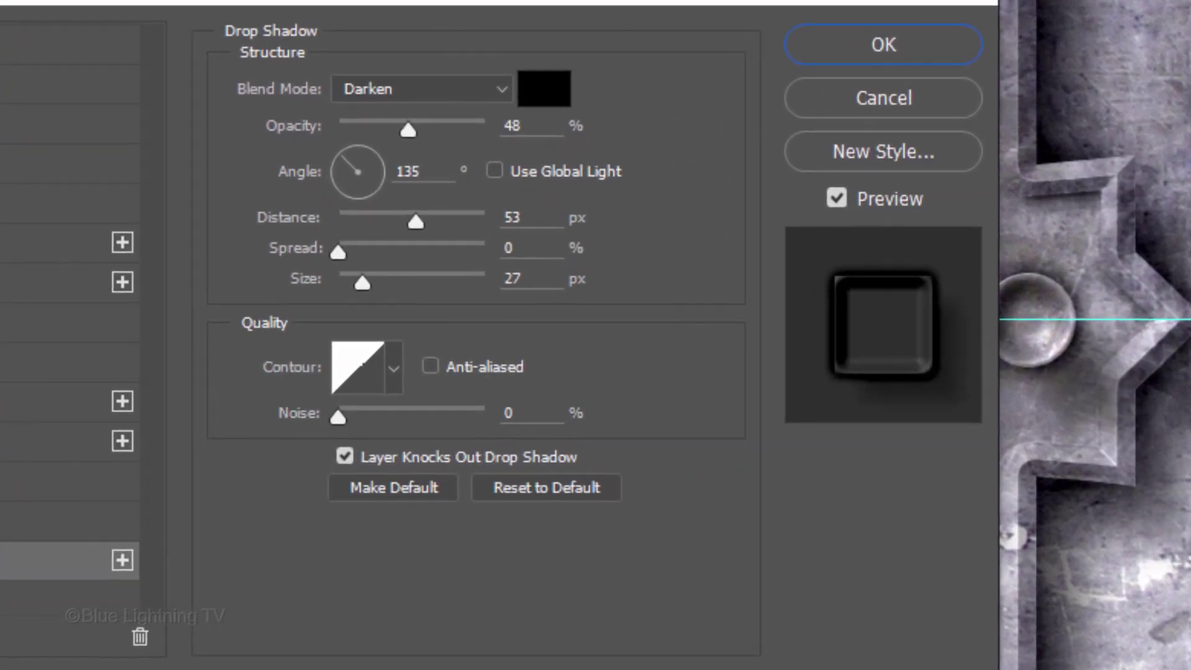
left_click(407, 88)
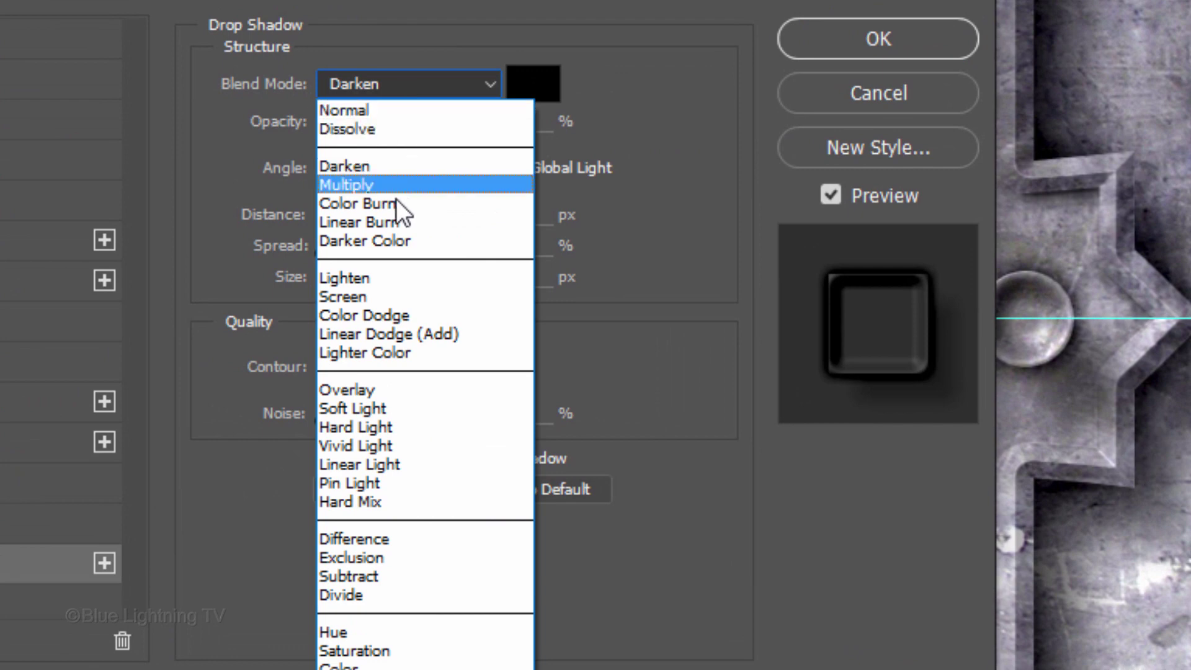
left_click(397, 222)
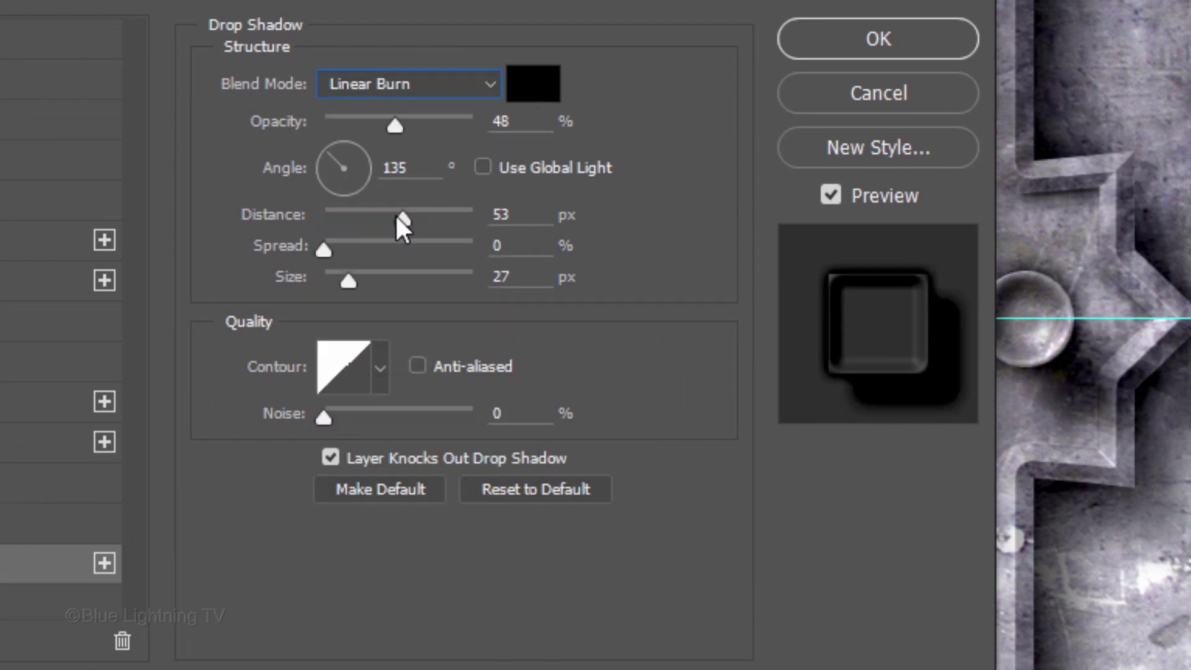
left_click(518, 121)
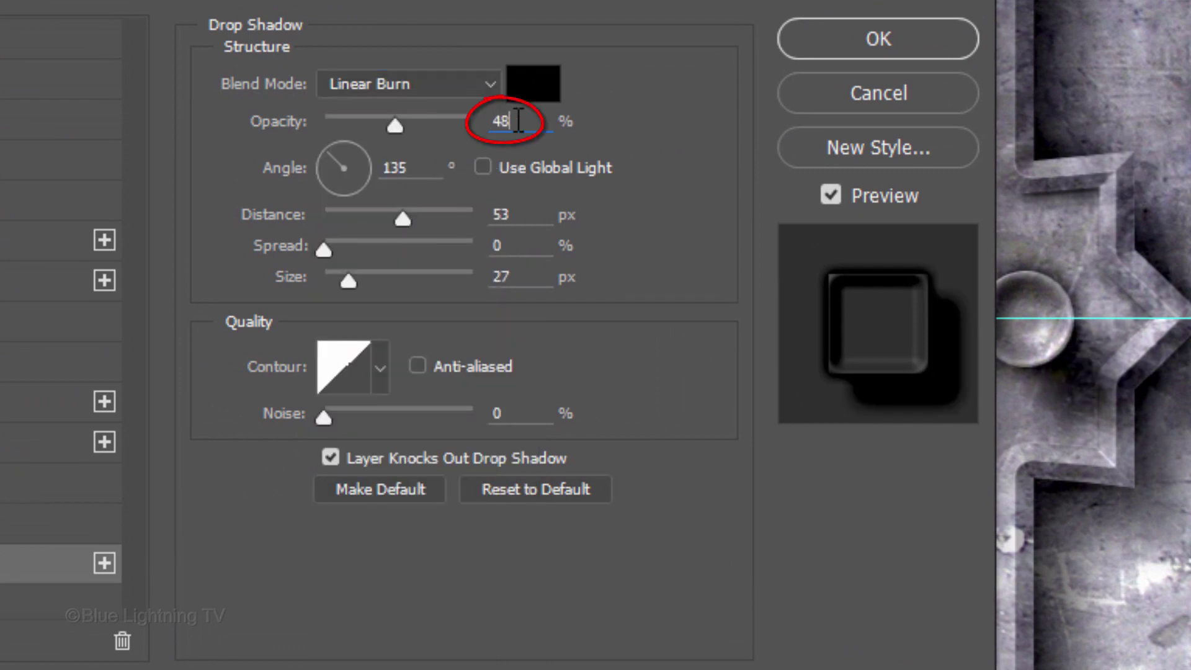
key("BackSpace")
key("BackSpace")
type("20")
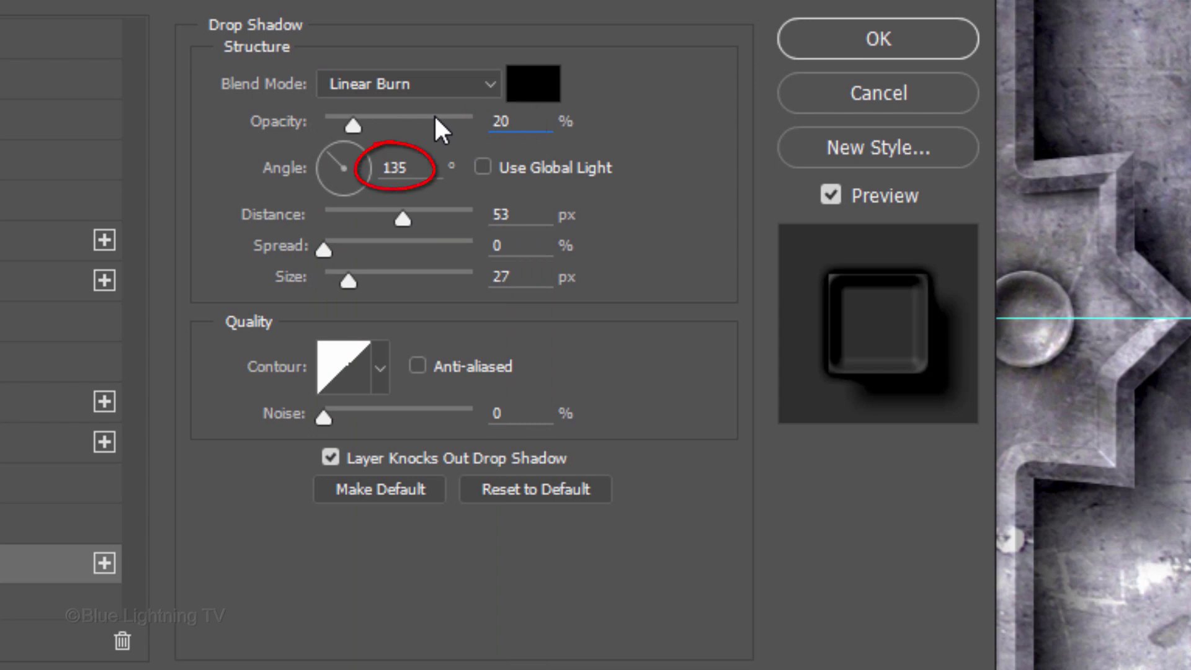
left_click(506, 211)
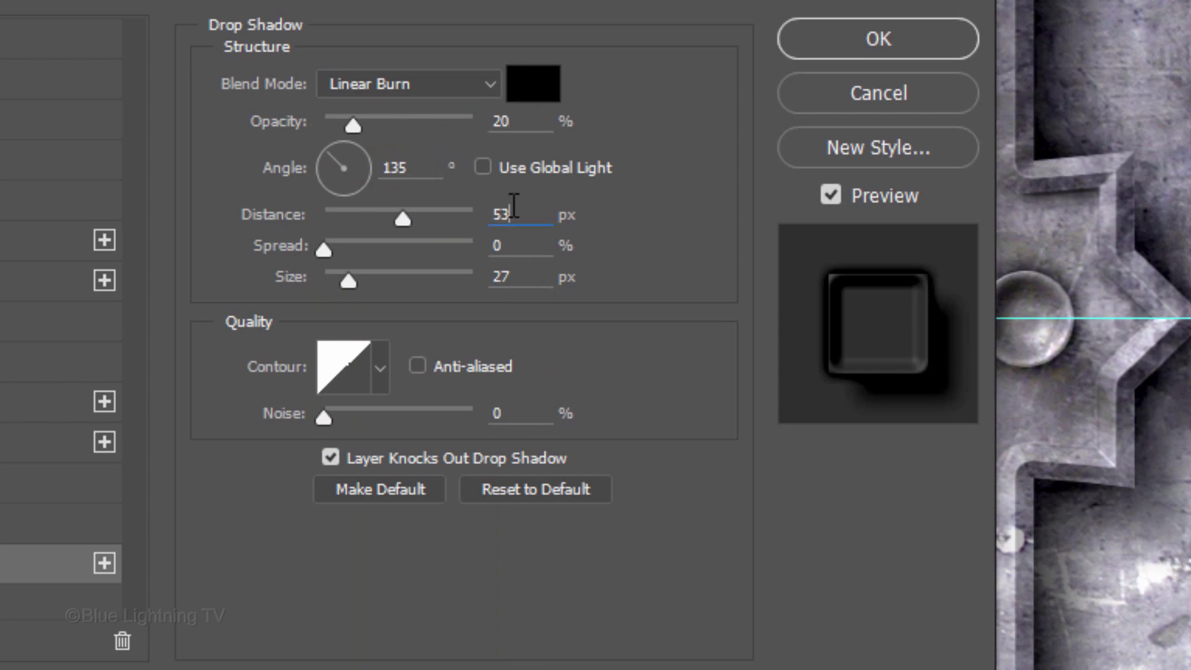
key("BackSpace")
key("BackSpace")
type("20")
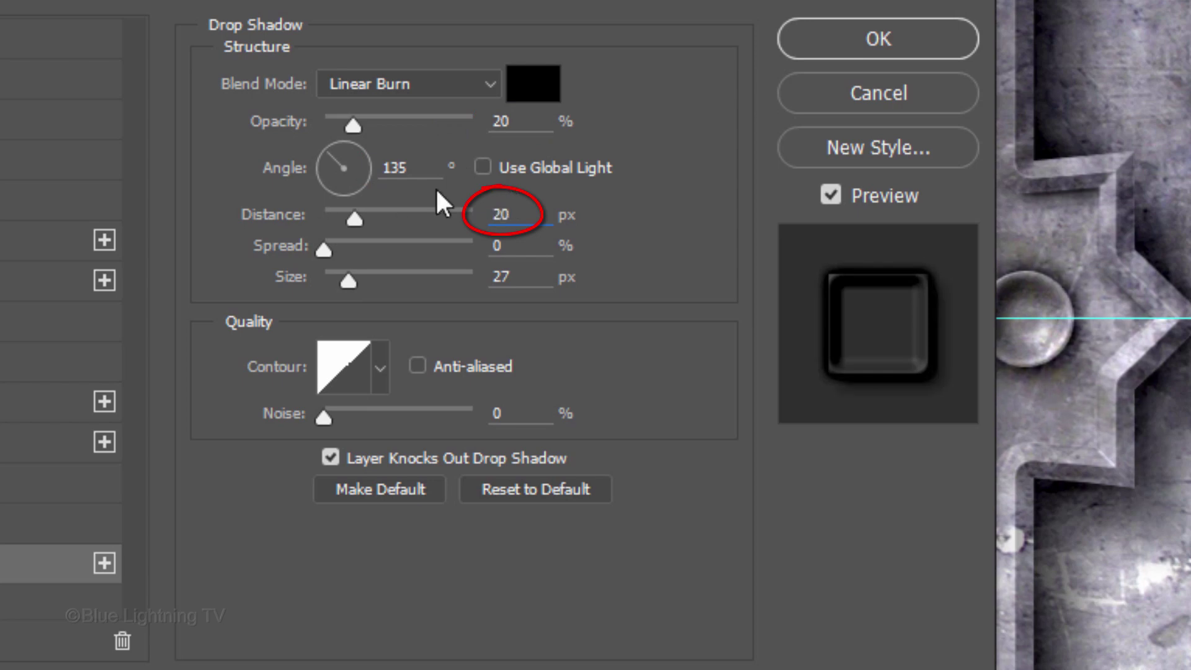
left_click(505, 274)
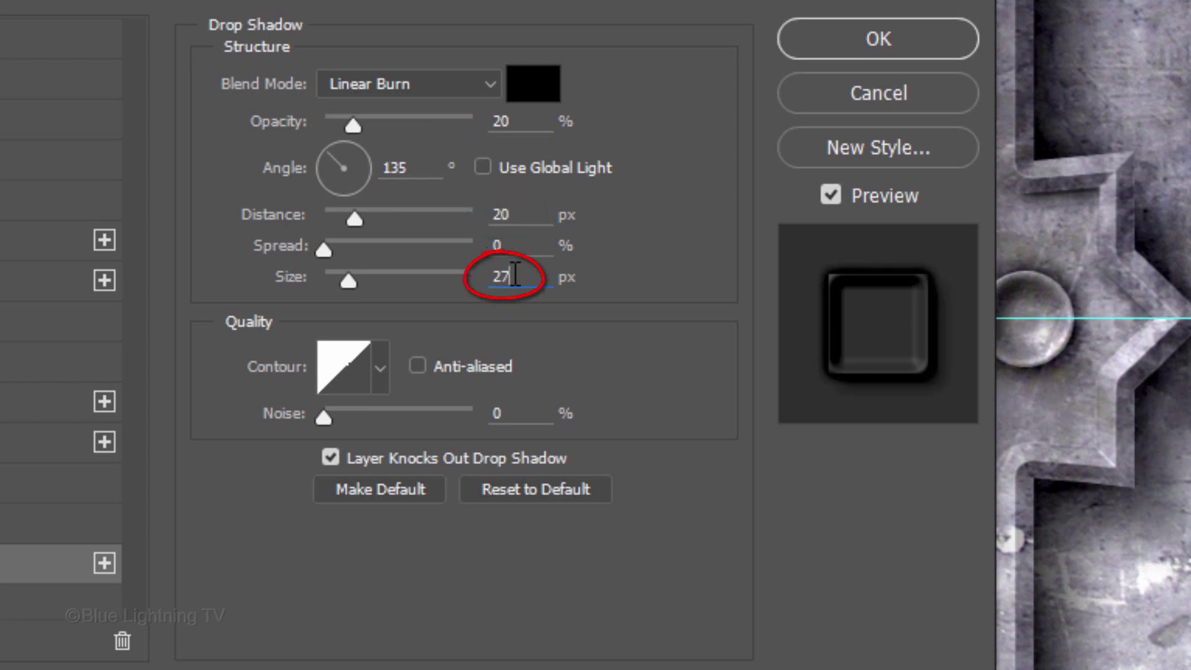
key("BackSpace")
key("BackSpace")
type("10")
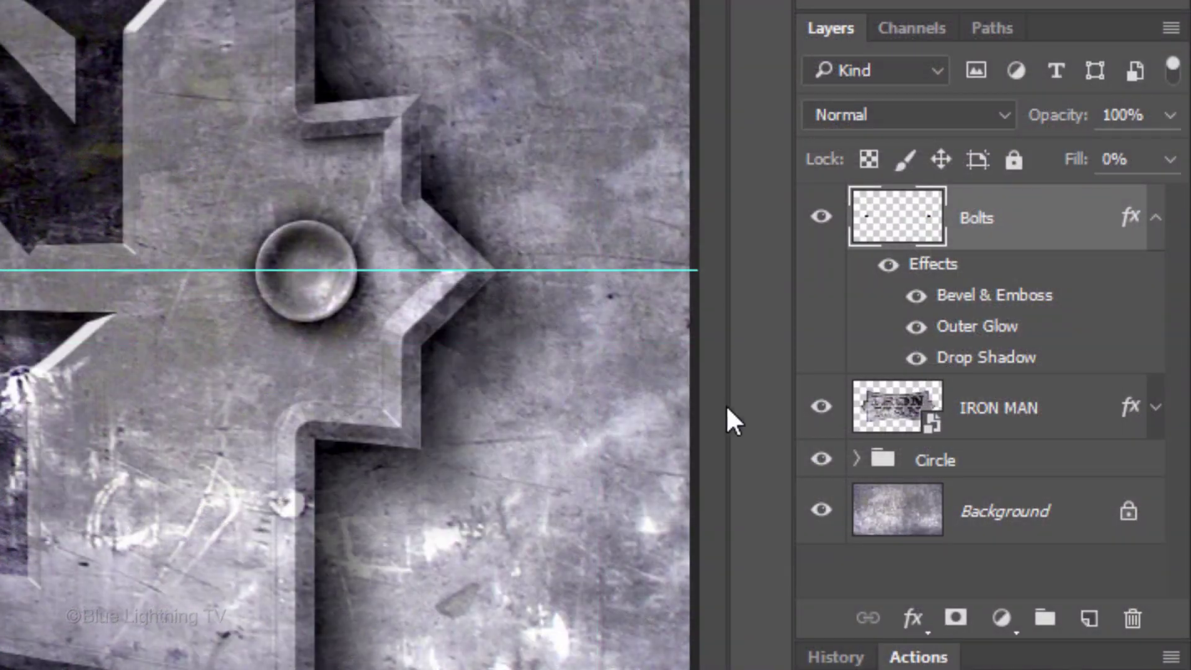
Expand the Circle group to inspect its layers, then collapse it again.
left_click(856, 459)
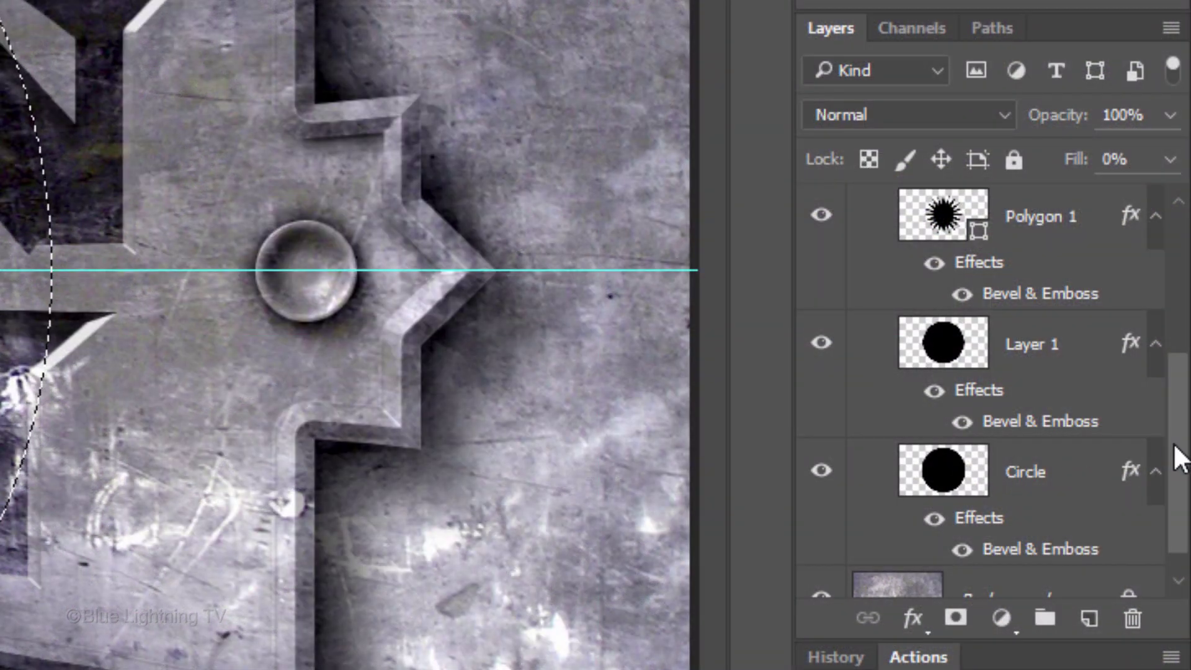
left_click_drag(1178, 457, 1177, 380)
left_click(856, 333)
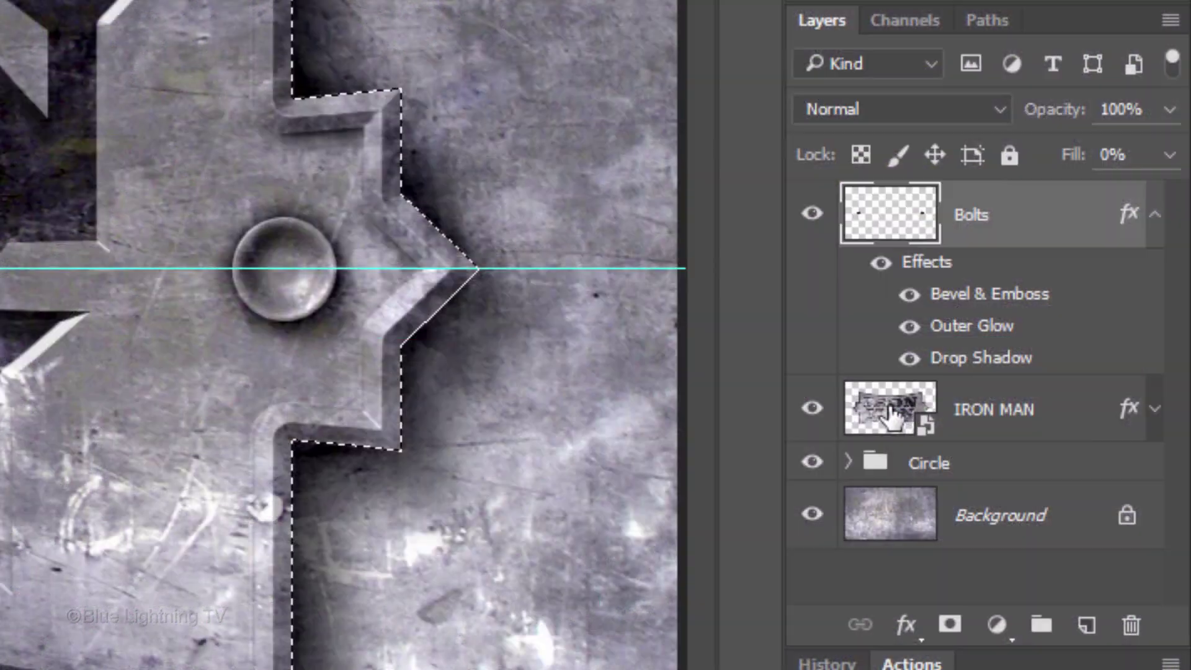
Add a Levels adjustment layer above Background and invert its mask to exclude the plate.
left_click(901, 524)
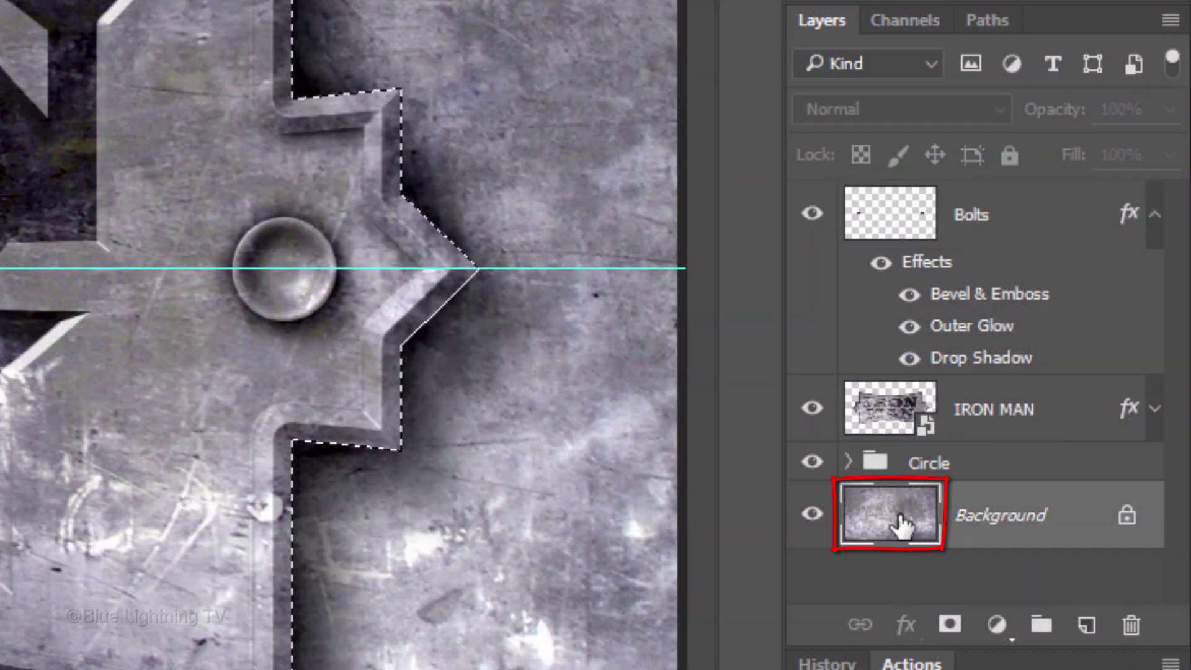
left_click(998, 629)
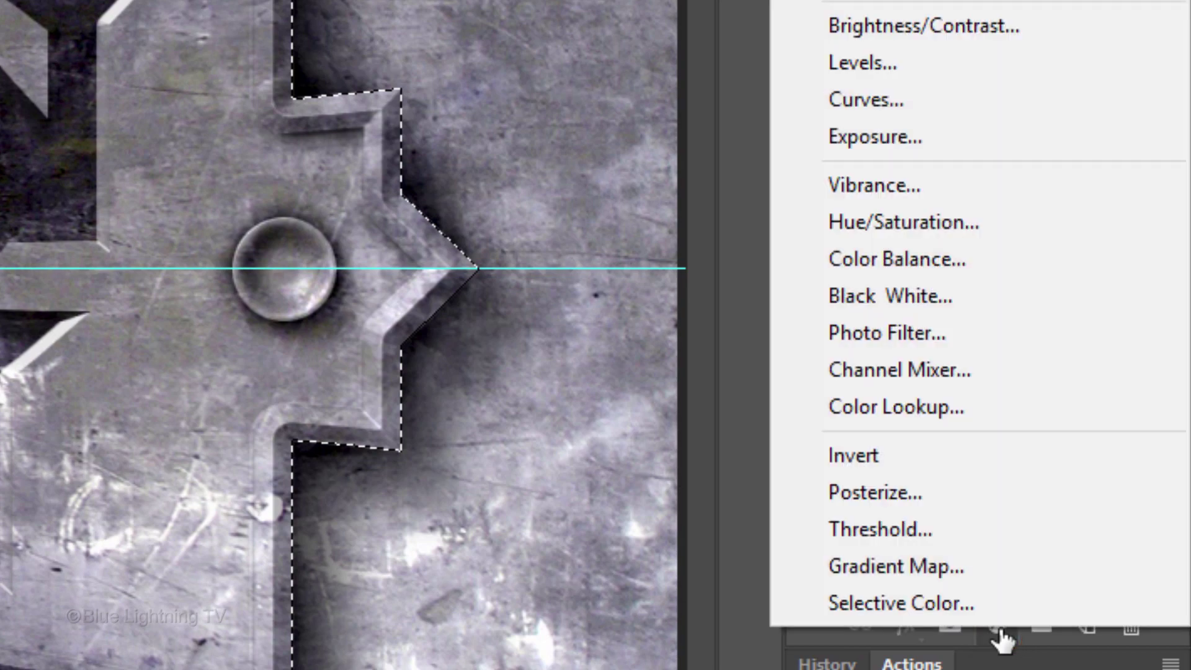
left_click(914, 69)
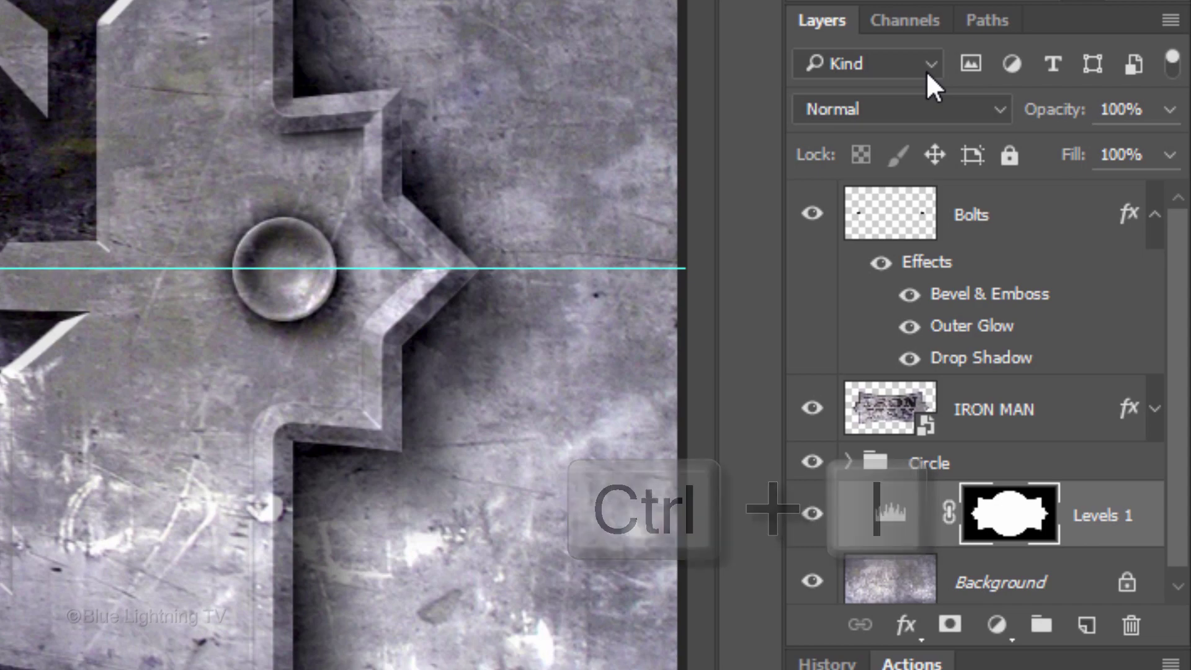
key("ctrl+i")
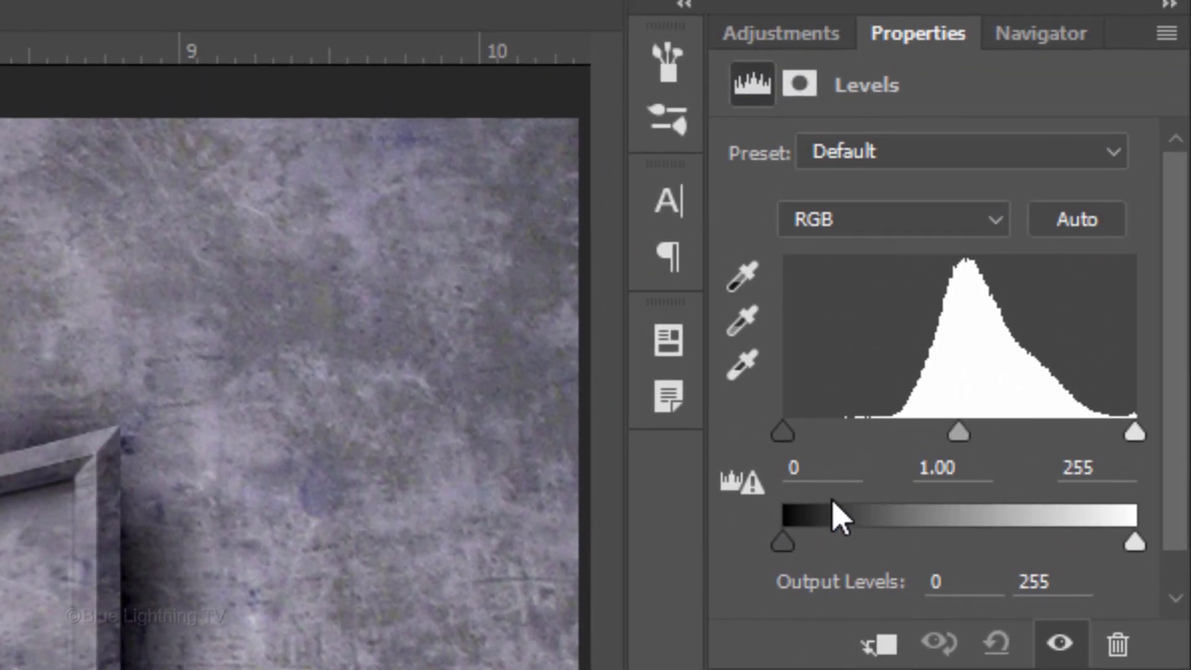
Set the Levels black input to 68 and the white output to 170.
left_click(850, 292)
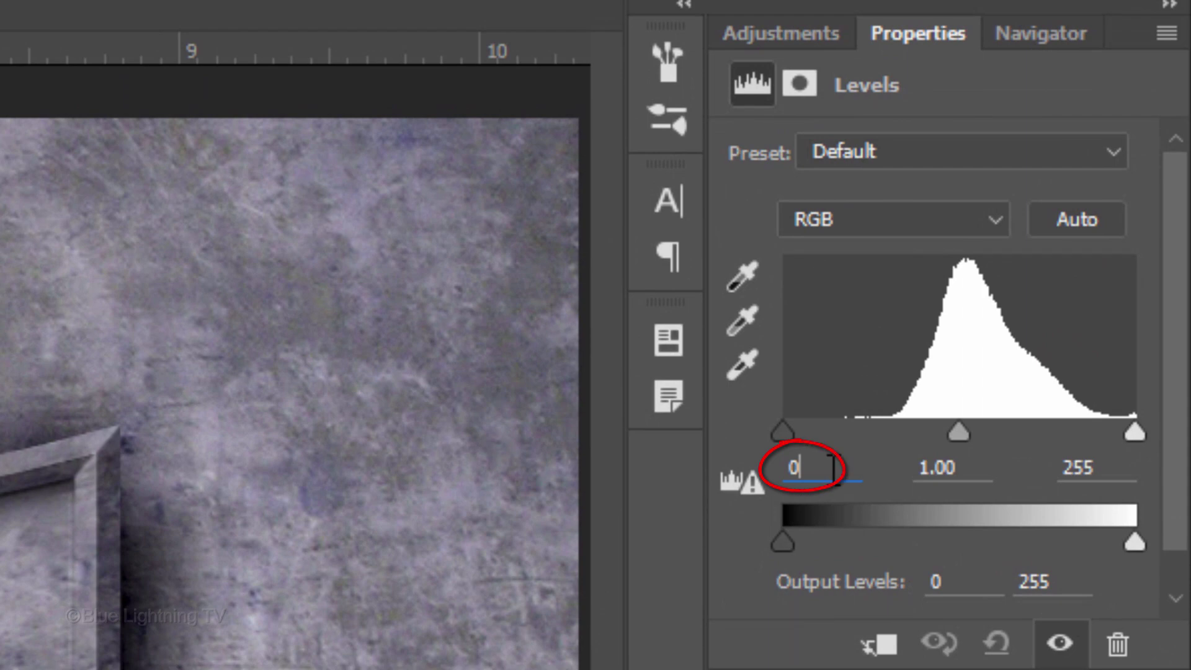
left_click_drag(834, 468, 771, 465)
type("68")
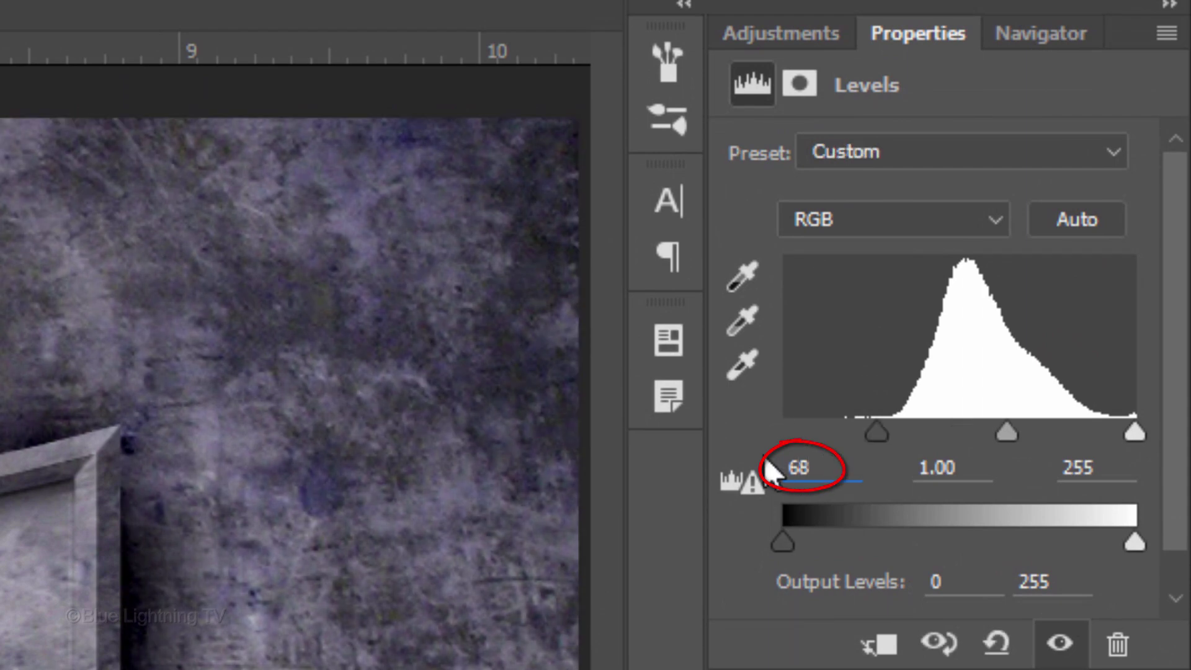
left_click(1070, 580)
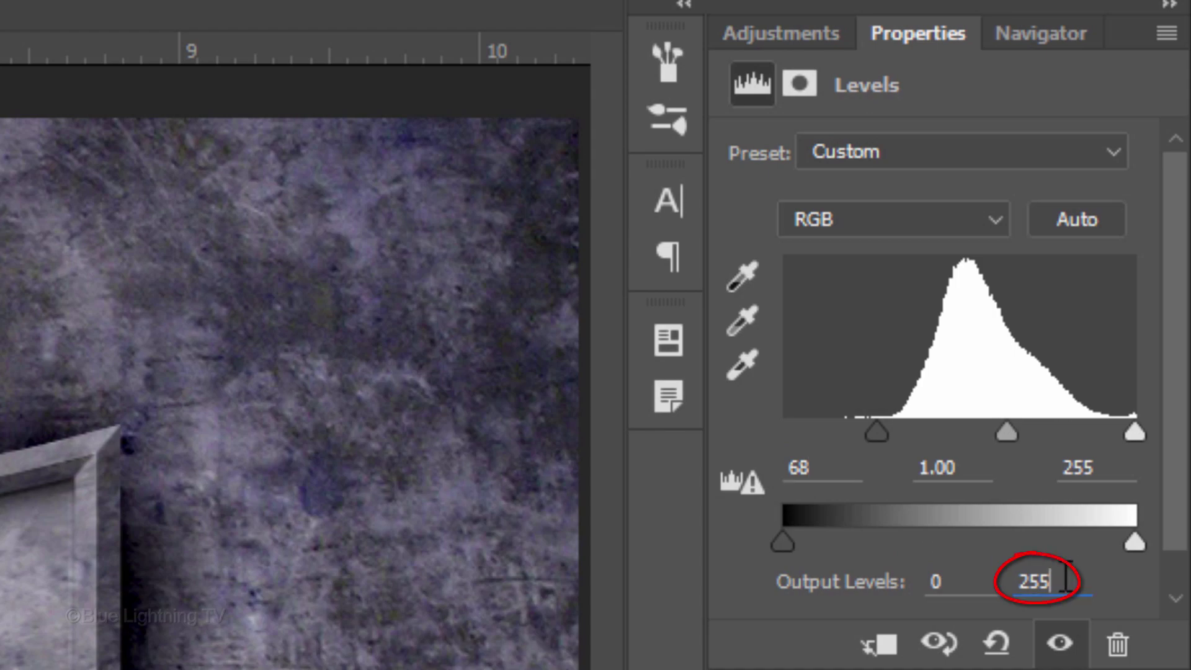
left_click_drag(1068, 580, 911, 583)
type("170")
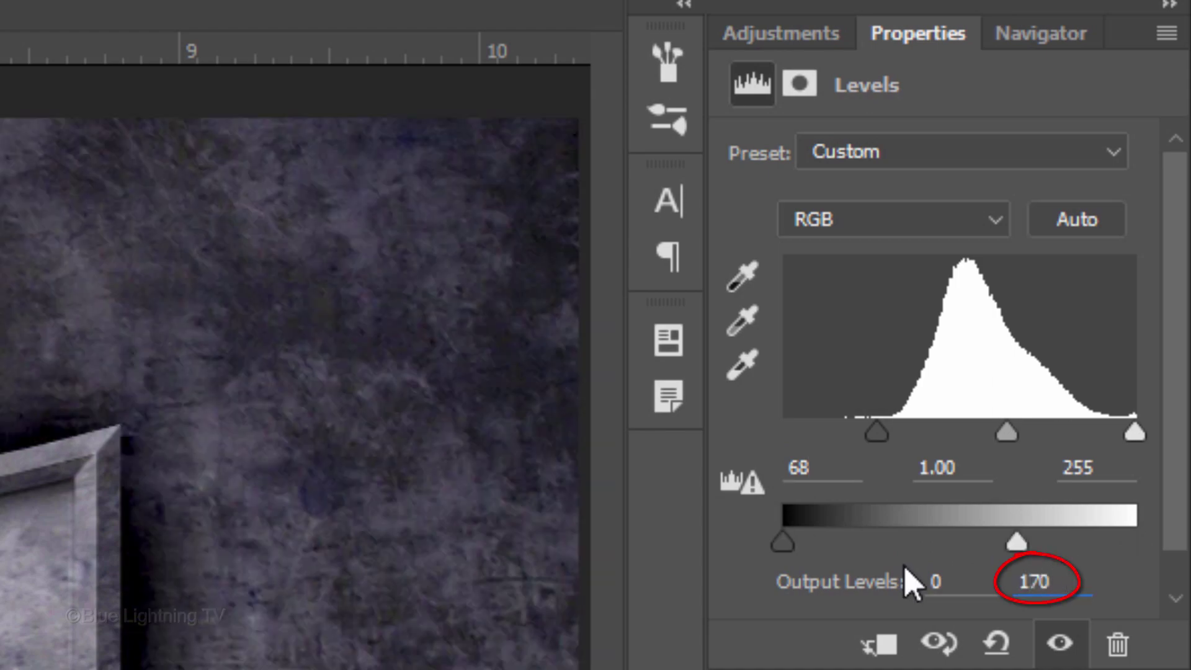